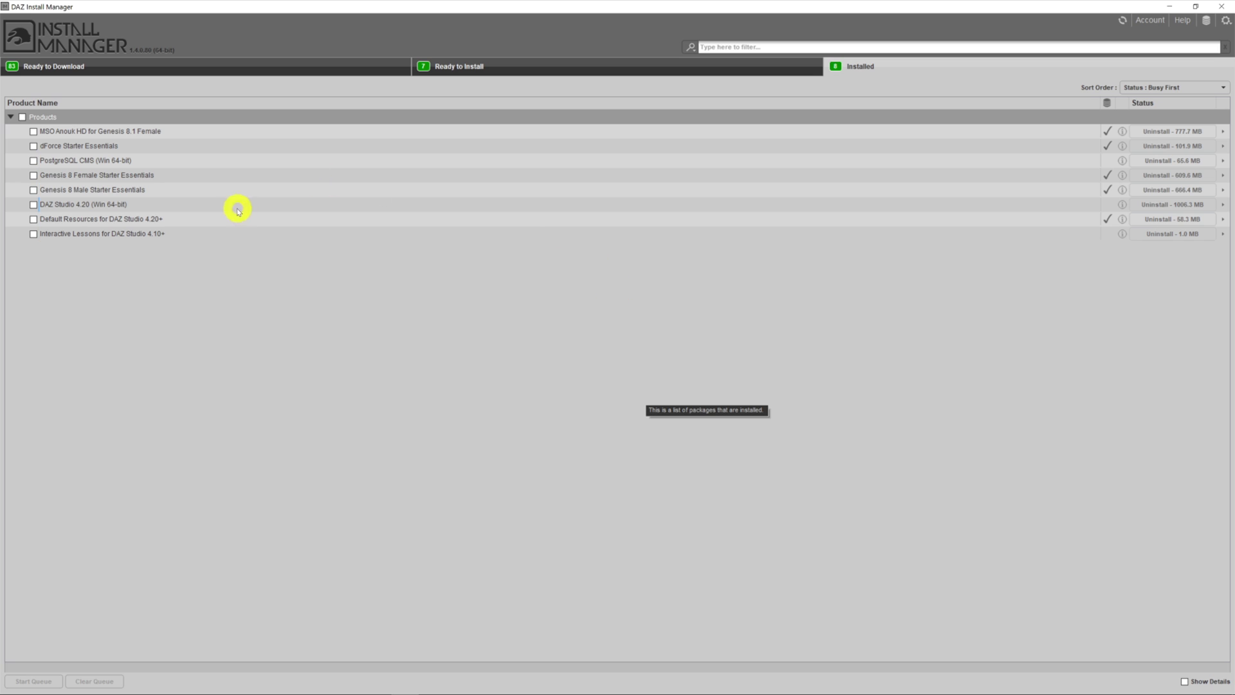
- Check the installed packages for DAZ Studio 4.20 and the Default Resources for DAZ Studio 4.20+
click(211, 207)
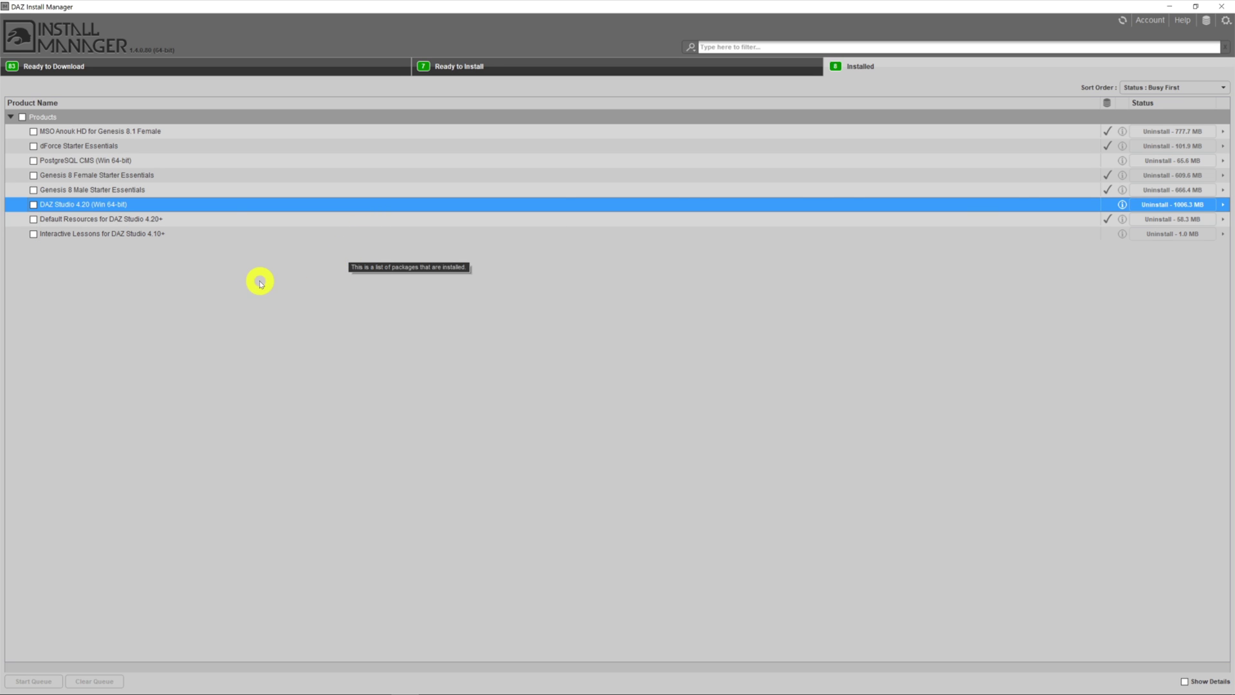
click(205, 220)
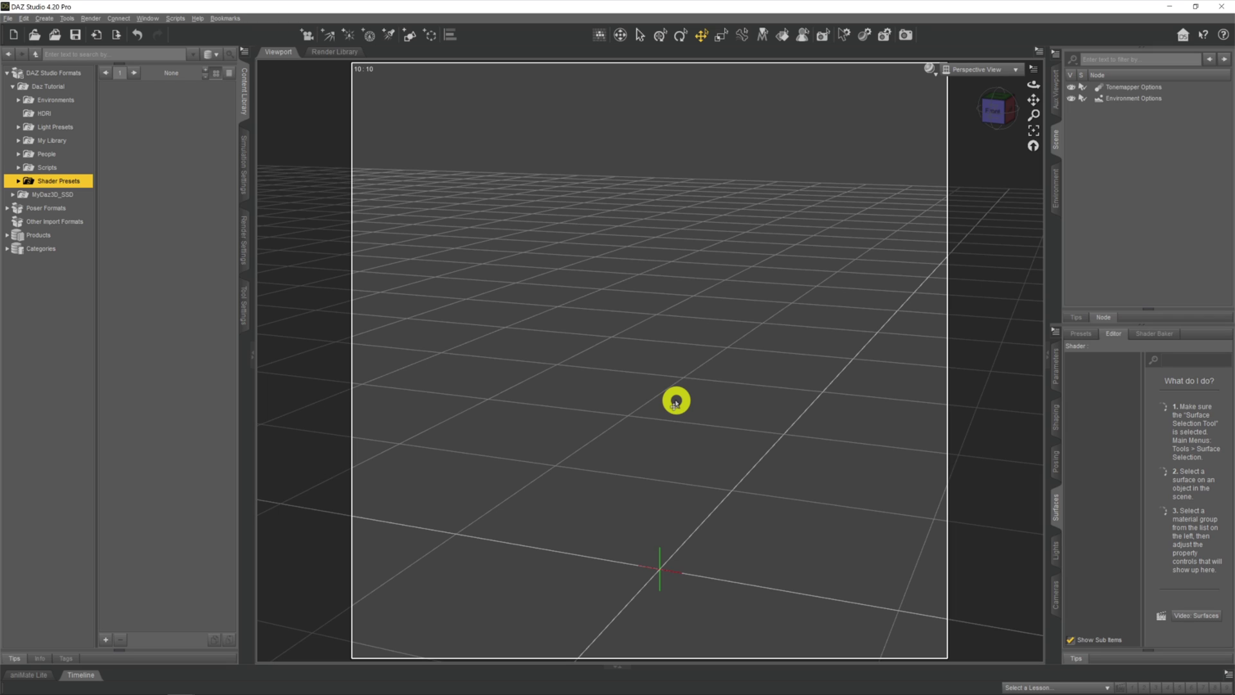
- In DAZ Studio, turn on Ground Fog in the Environment render settings
click(744, 433)
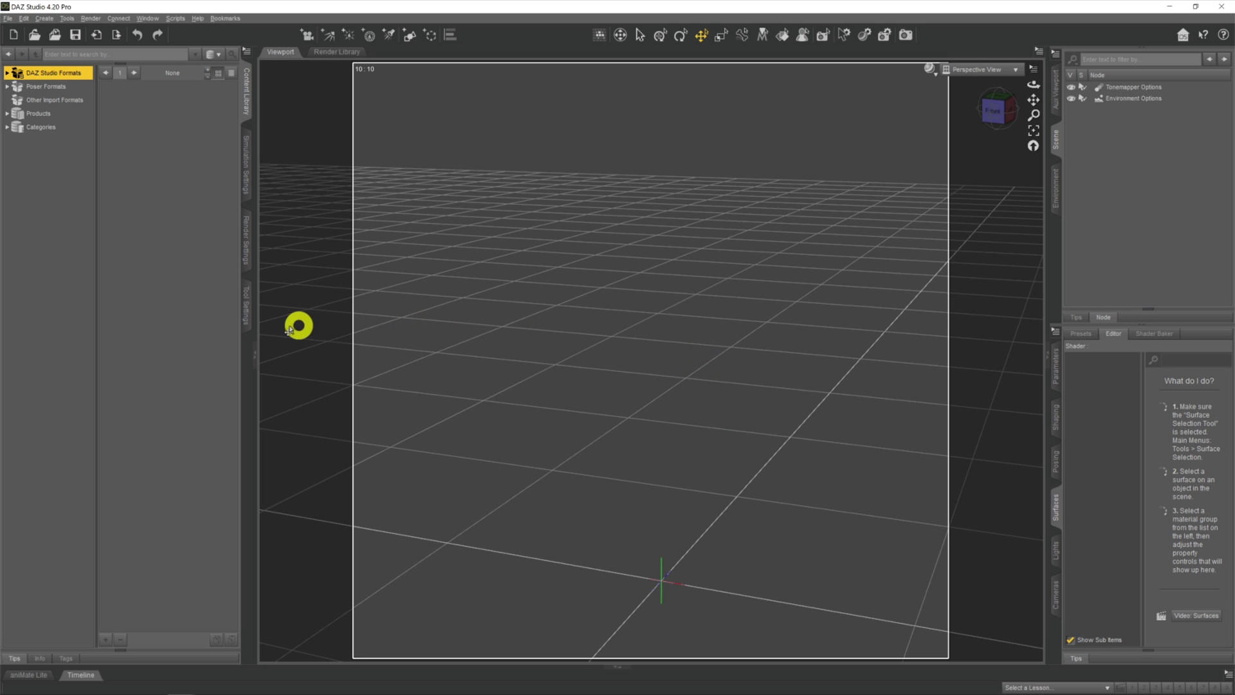
click(243, 243)
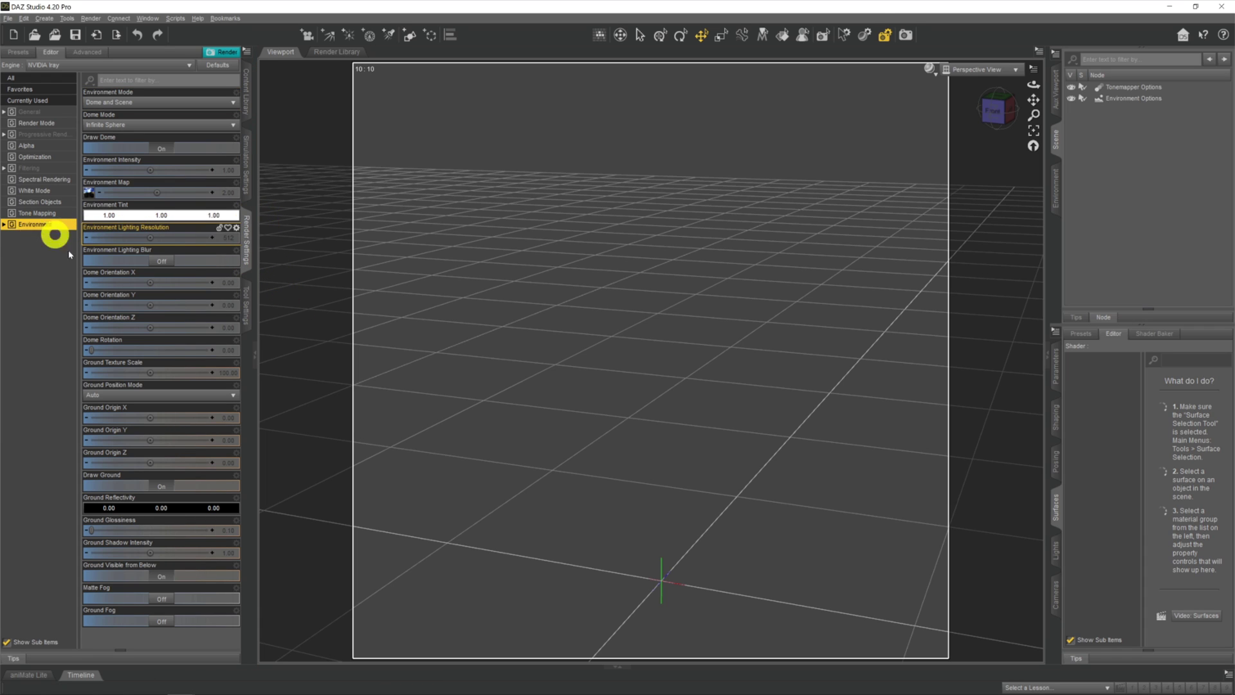
click(152, 574)
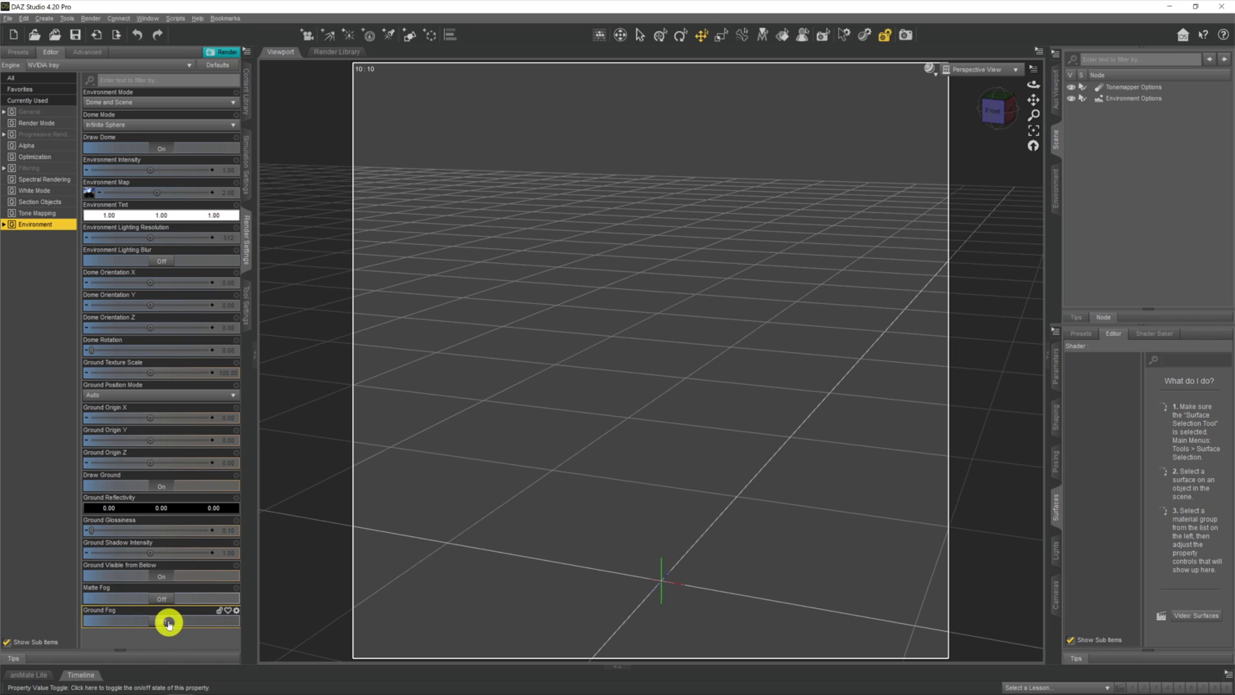
click(166, 622)
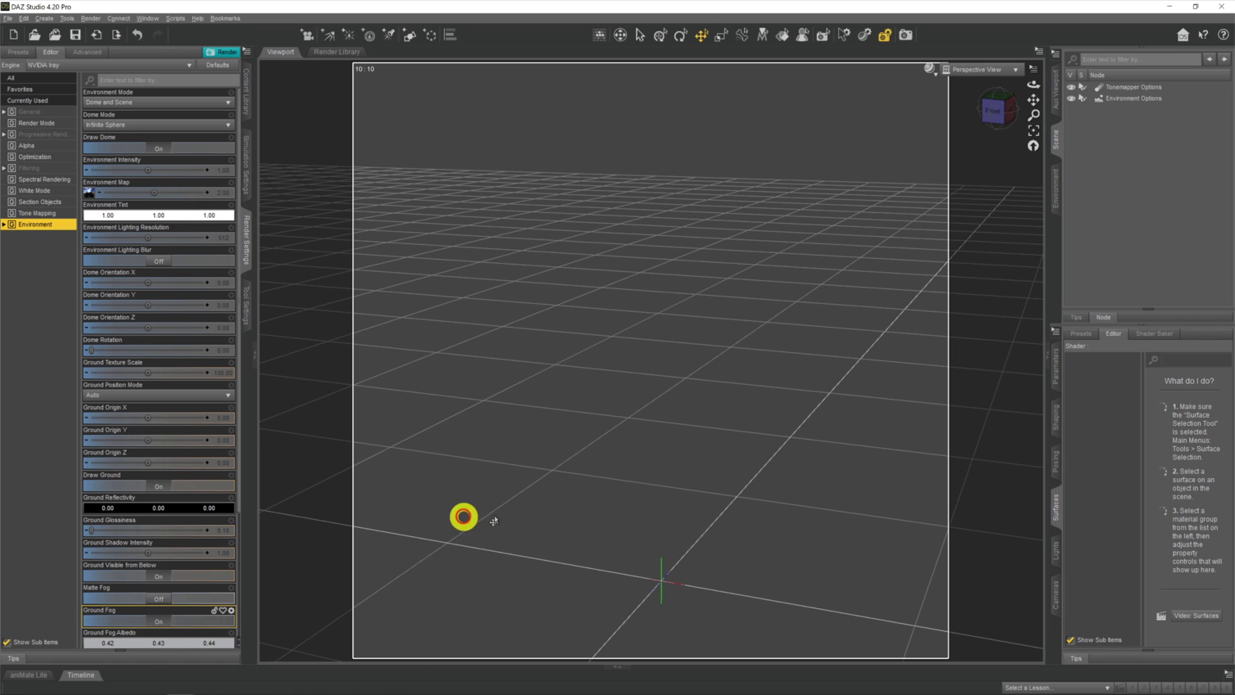
scroll(159, 407, down, 3)
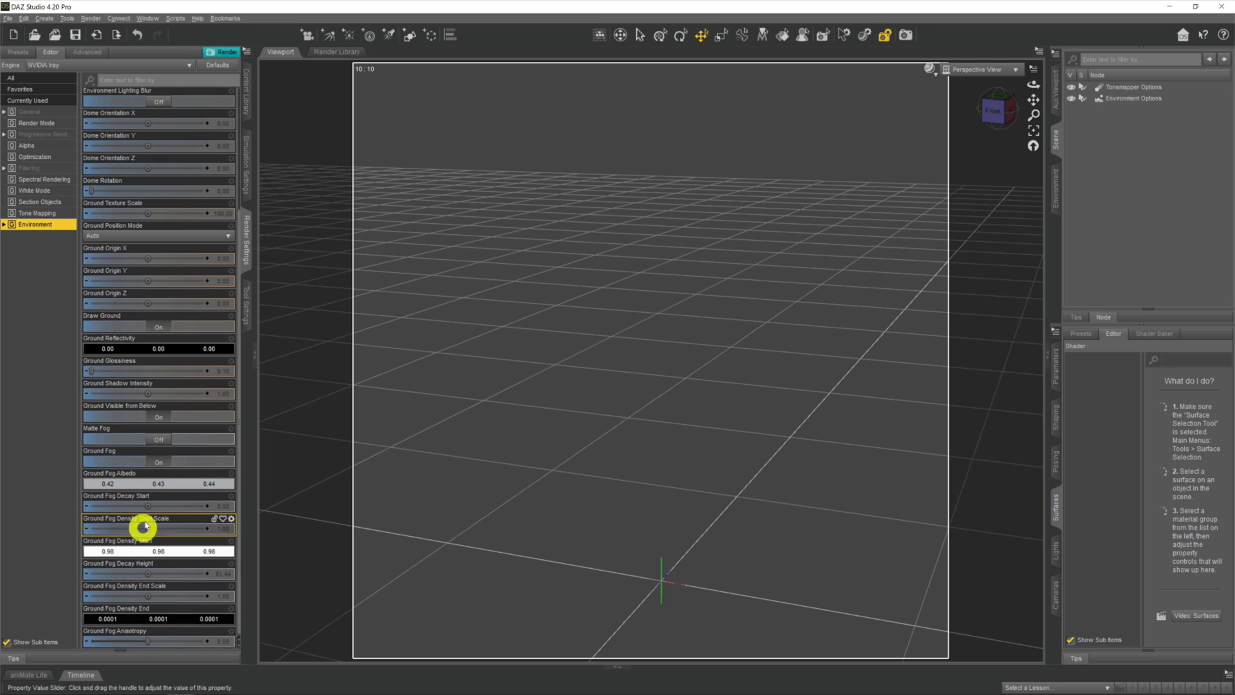
- Set the viewport's draw style to NVIDIA Iray to preview the fog
click(935, 72)
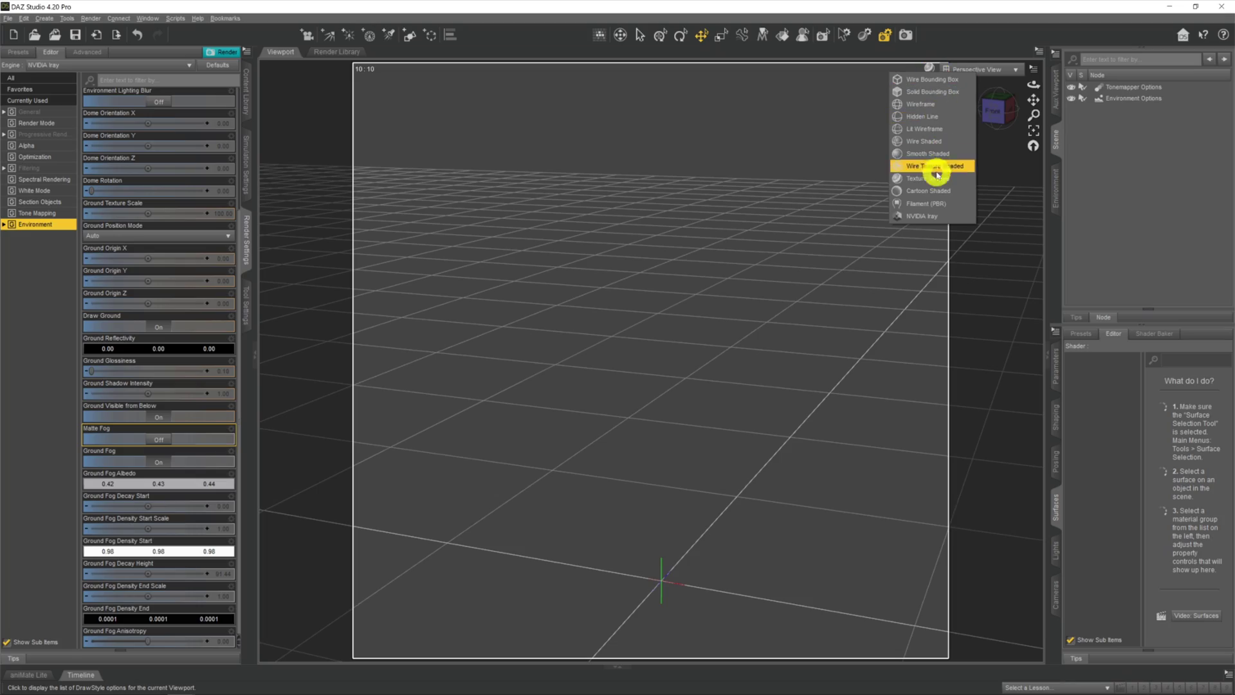
click(918, 211)
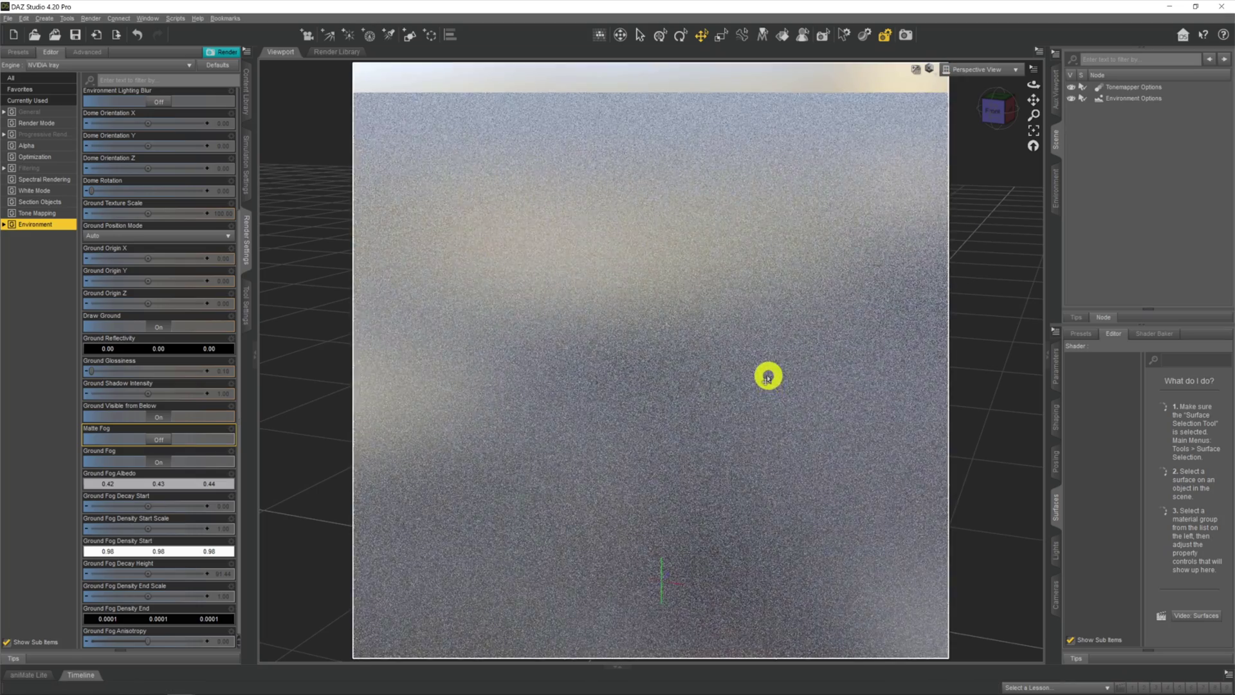
drag(1026, 86, 1031, 84)
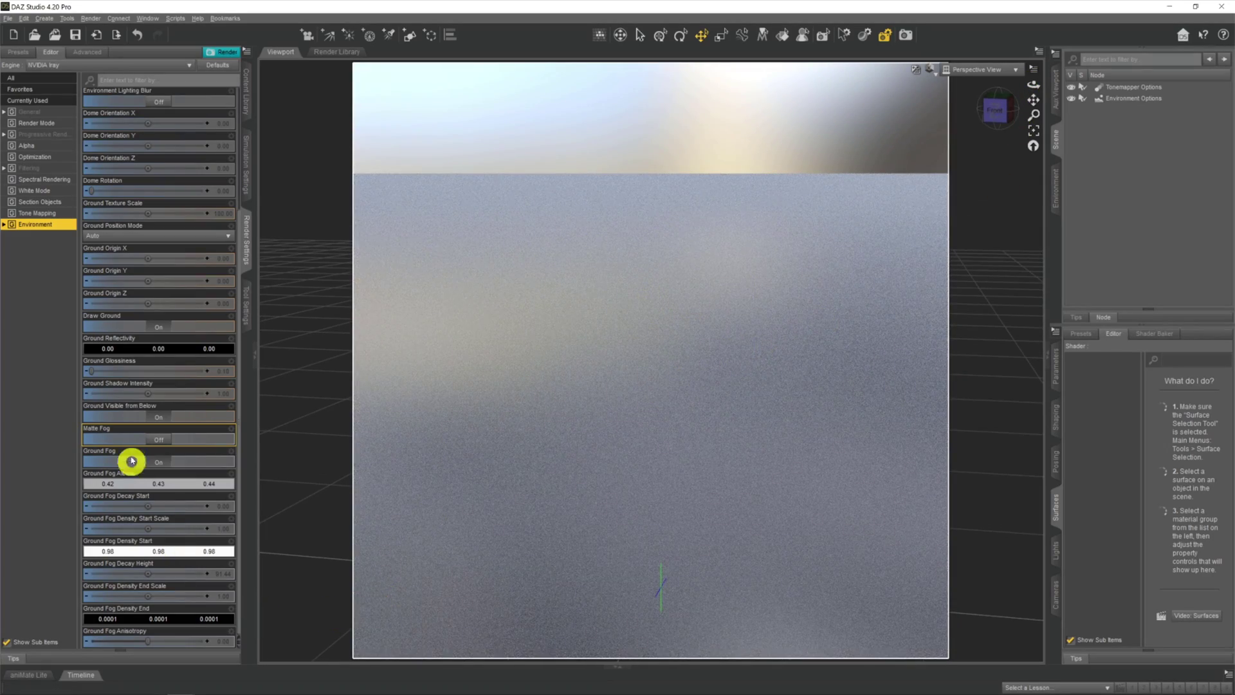
- Turn Ground Fog off and back on to compare the Iray preview with and without it
click(154, 460)
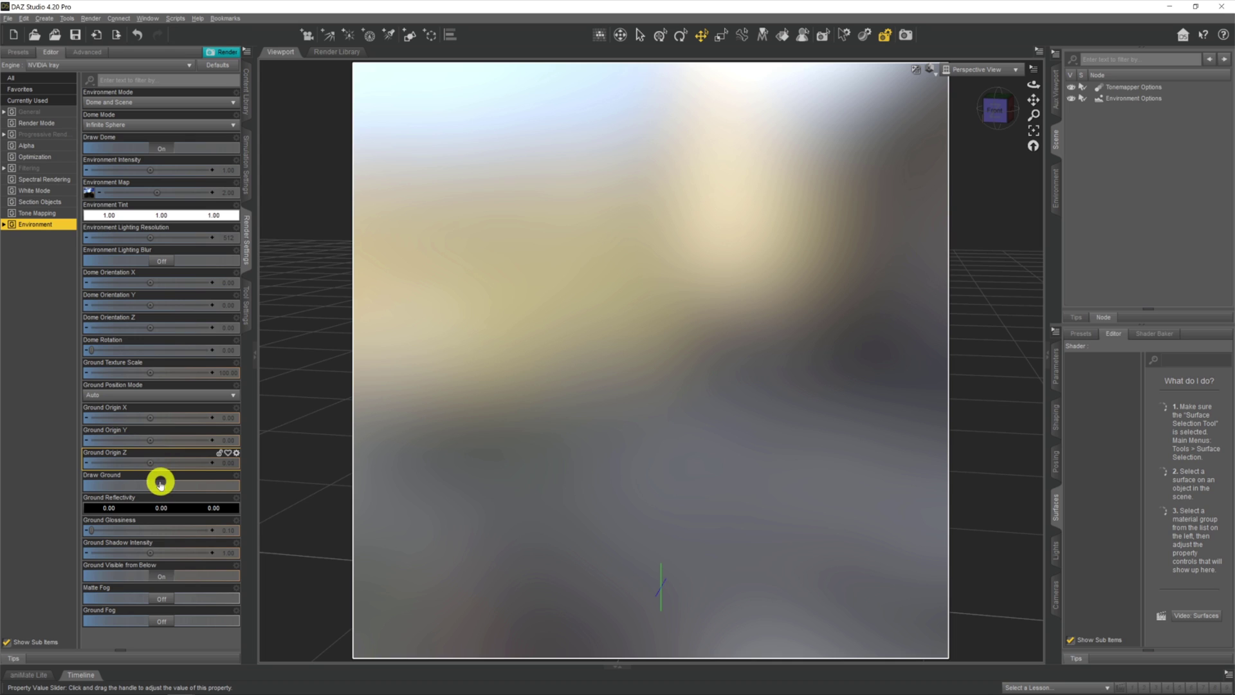
click(161, 627)
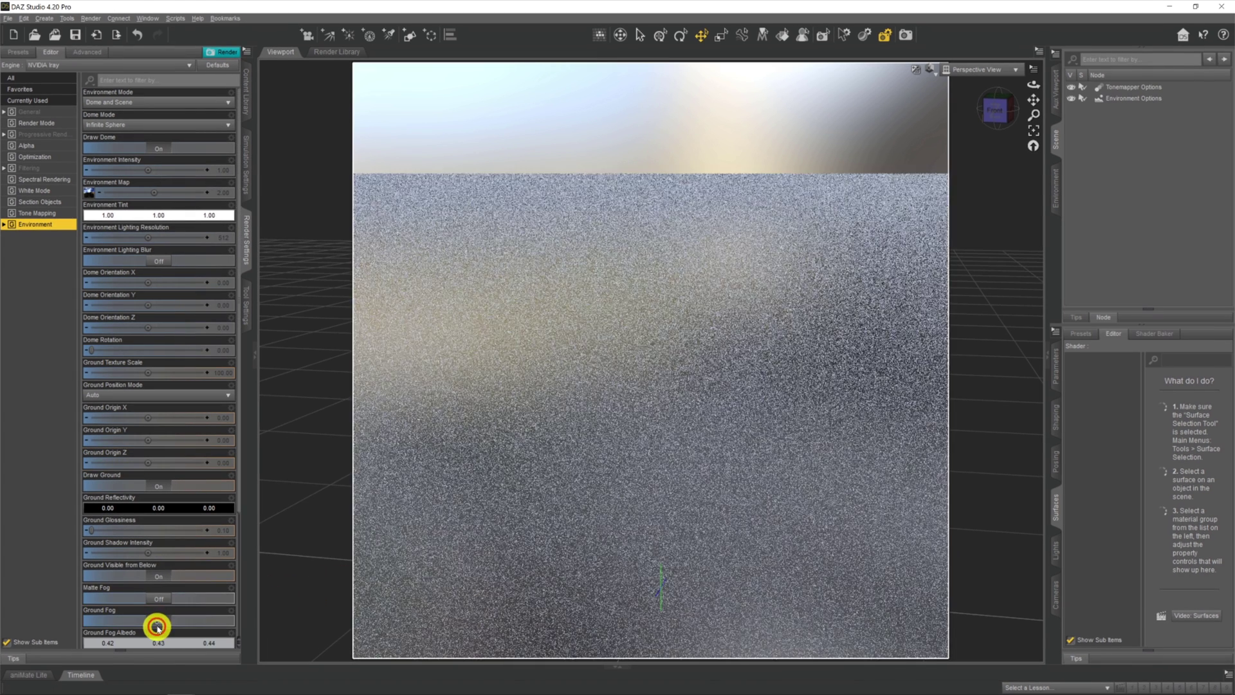
drag(1032, 91, 1033, 87)
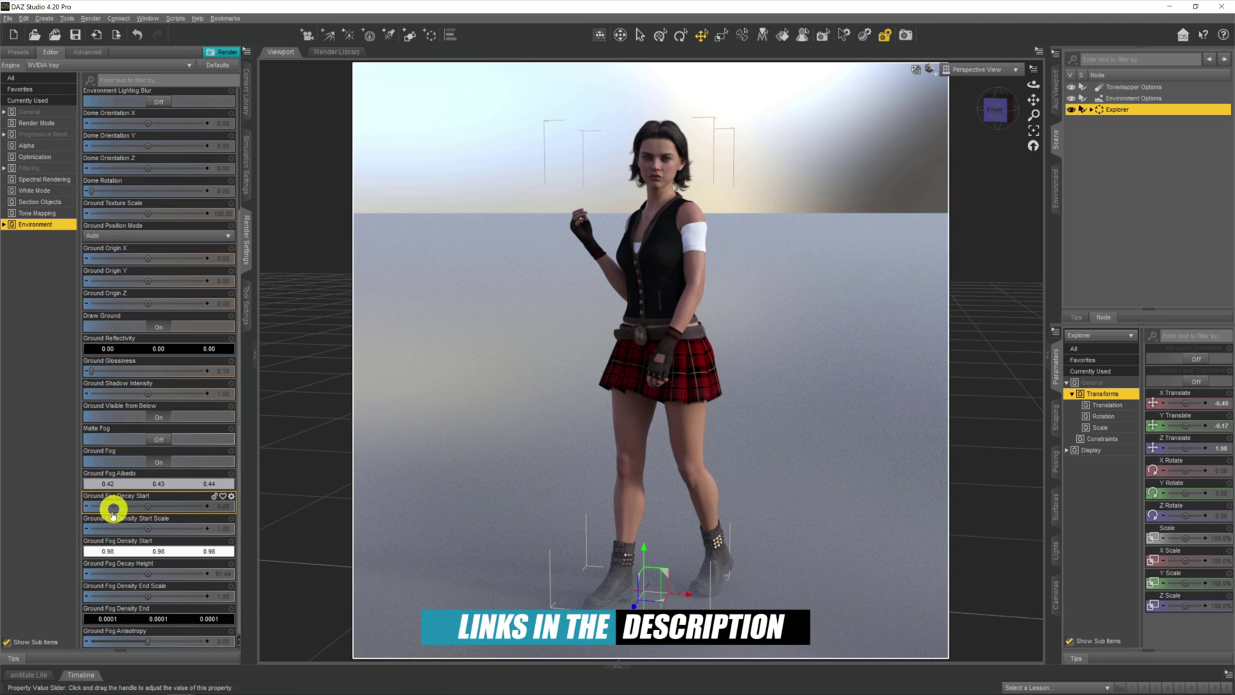
- Raise the Ground Fog Decay Start until the fog reaches the figure's thighs, and adjust the Ground Fog Density Start Scale
drag(128, 510, 202, 496)
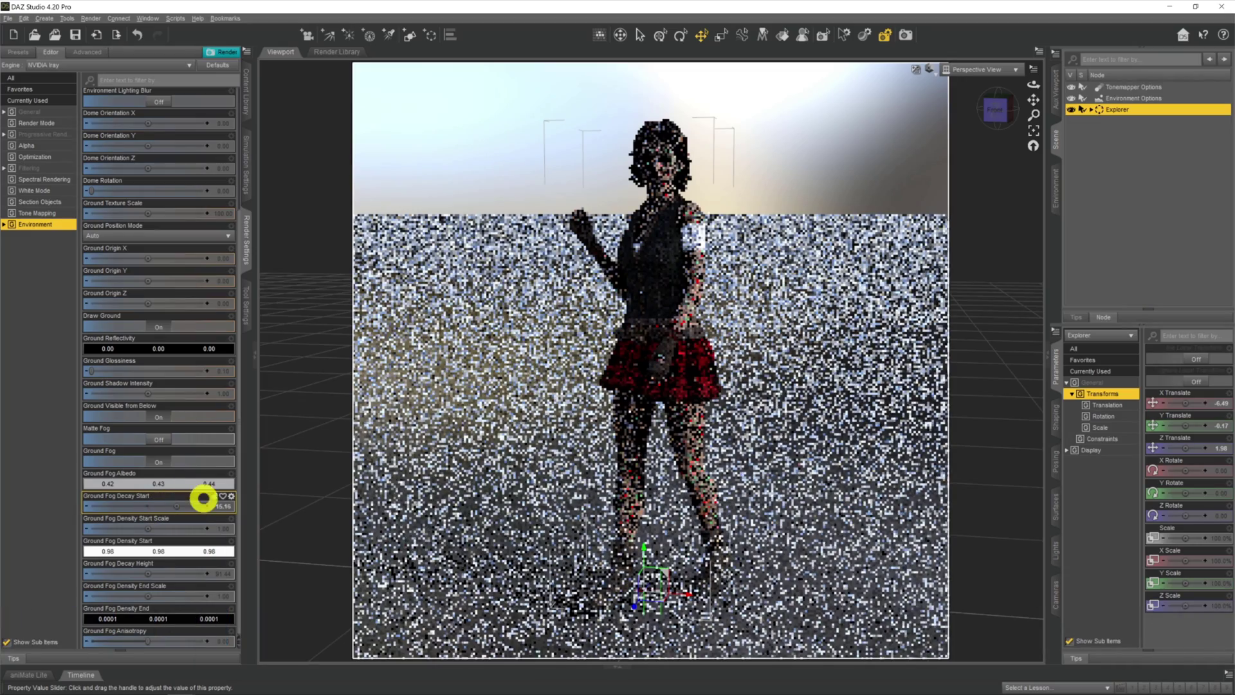
drag(499, 548, 656, 551)
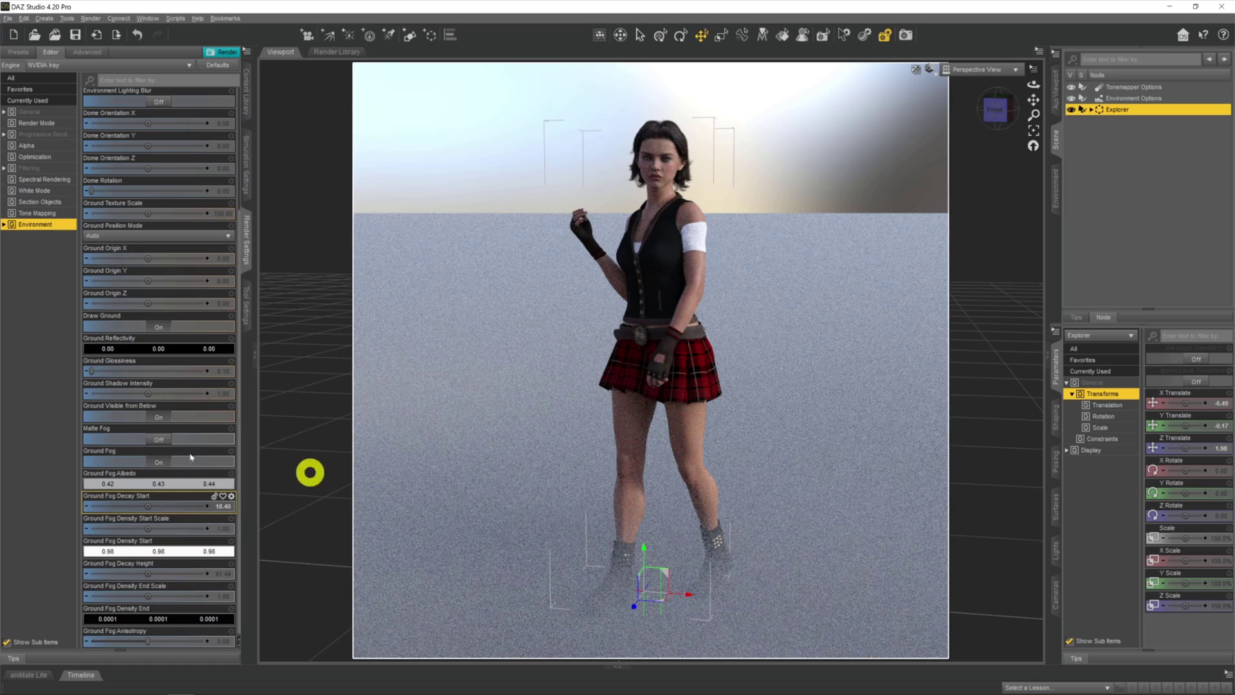
click(157, 504)
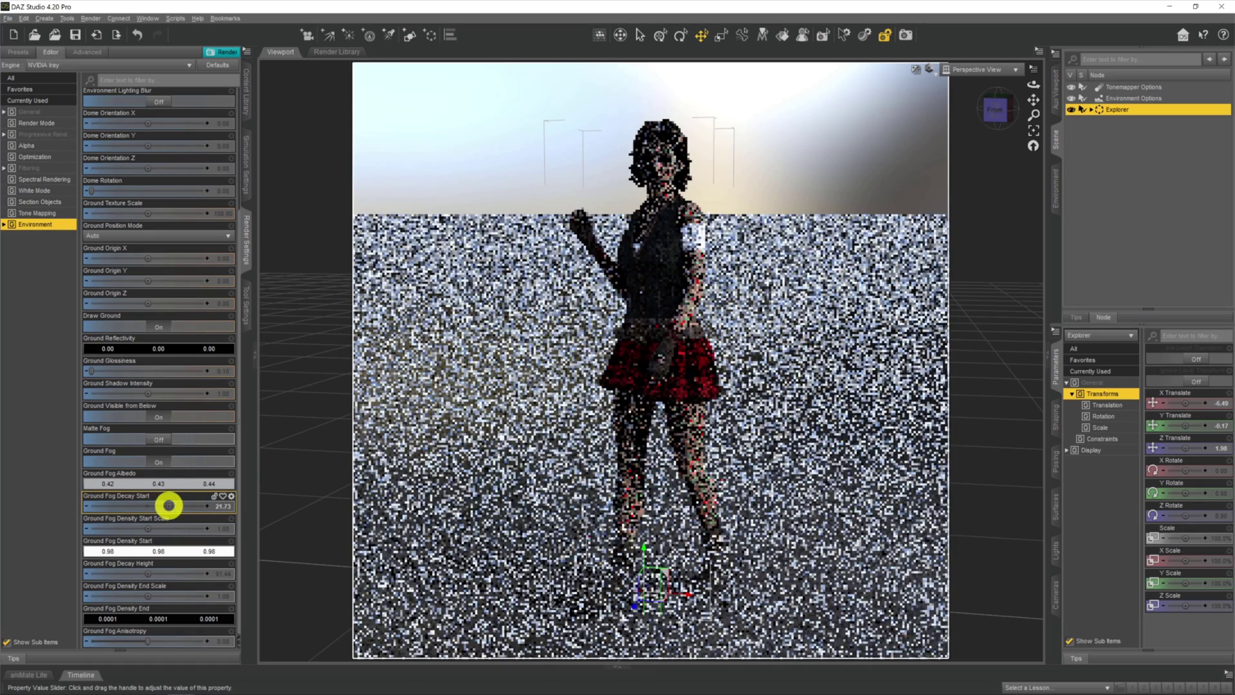
drag(159, 507, 179, 505)
drag(193, 505, 187, 496)
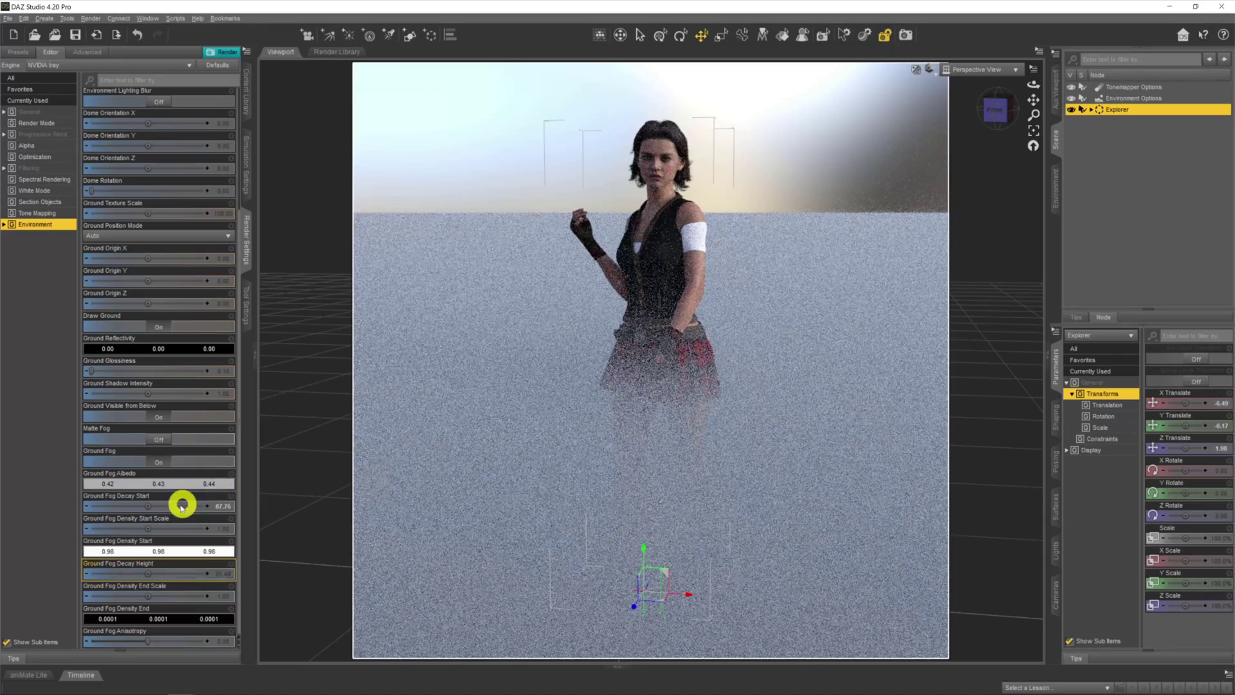
drag(146, 505, 124, 540)
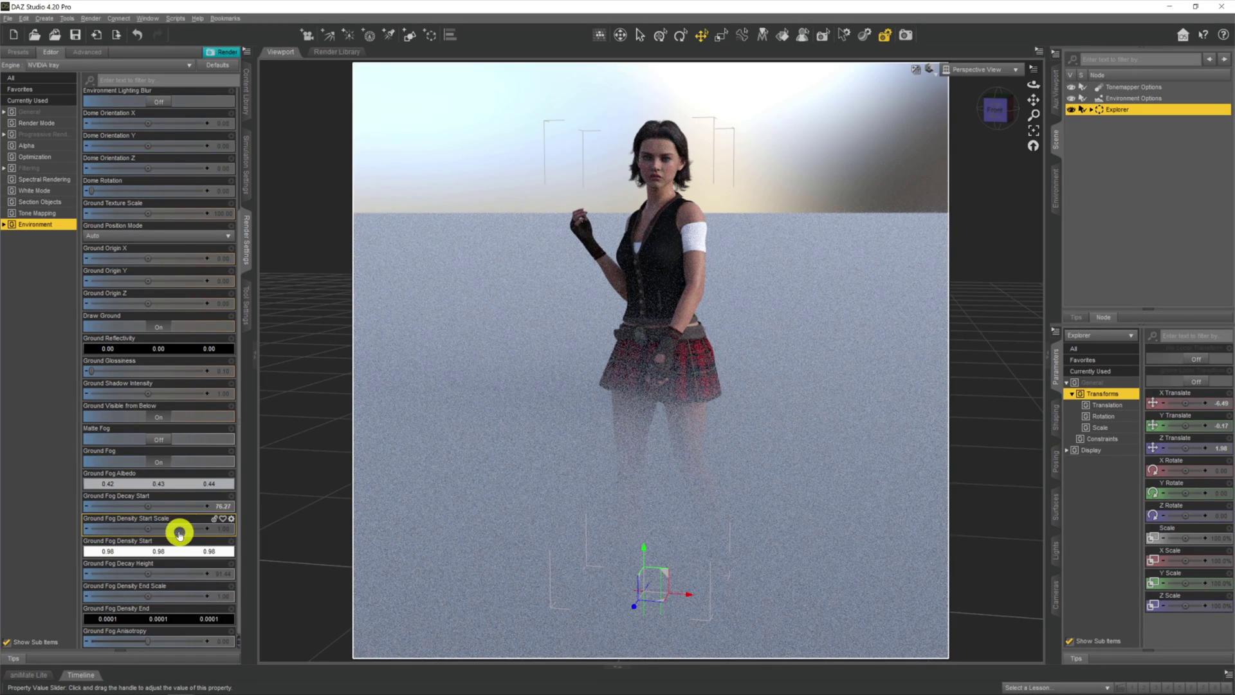
drag(168, 522, 136, 527)
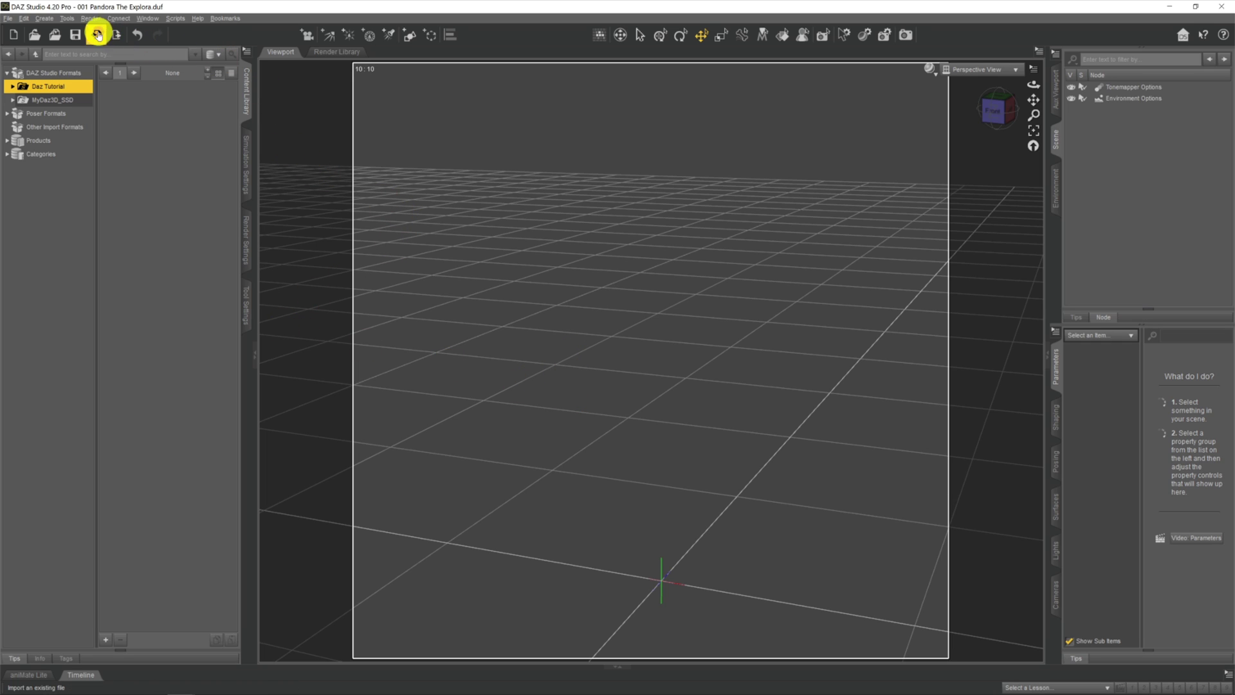
- Create a cube primitive at the world center and move it to about X -71 and Y 101
click(45, 17)
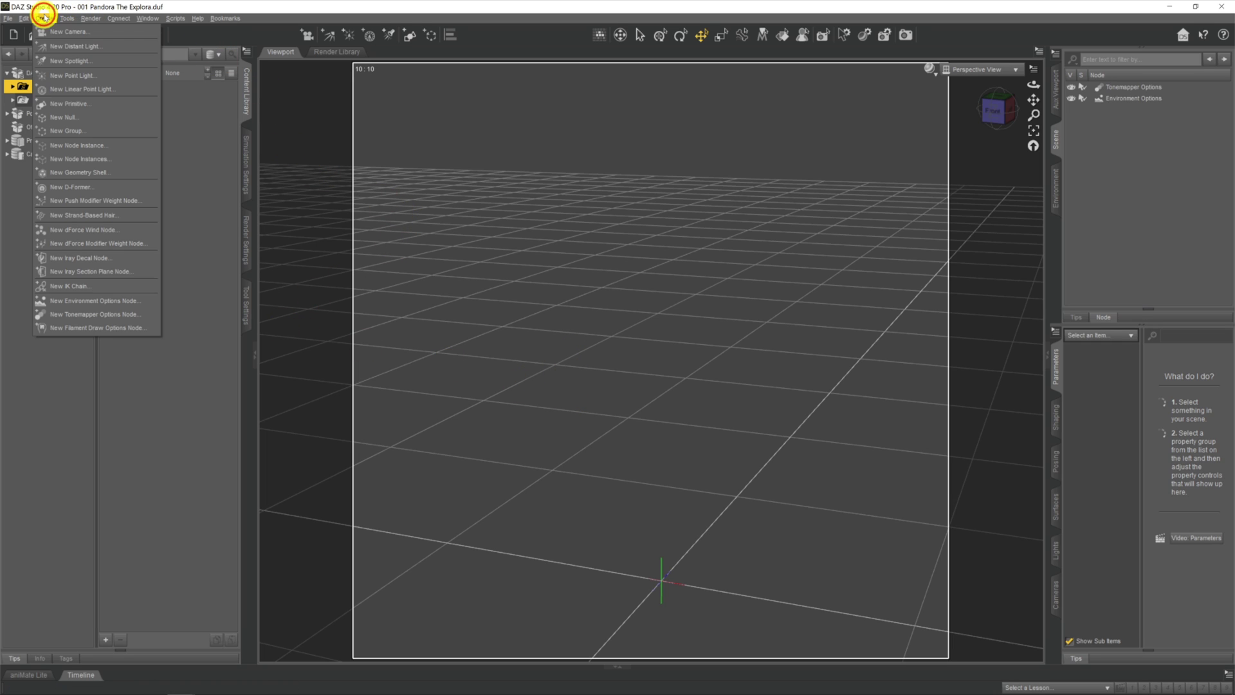
click(98, 102)
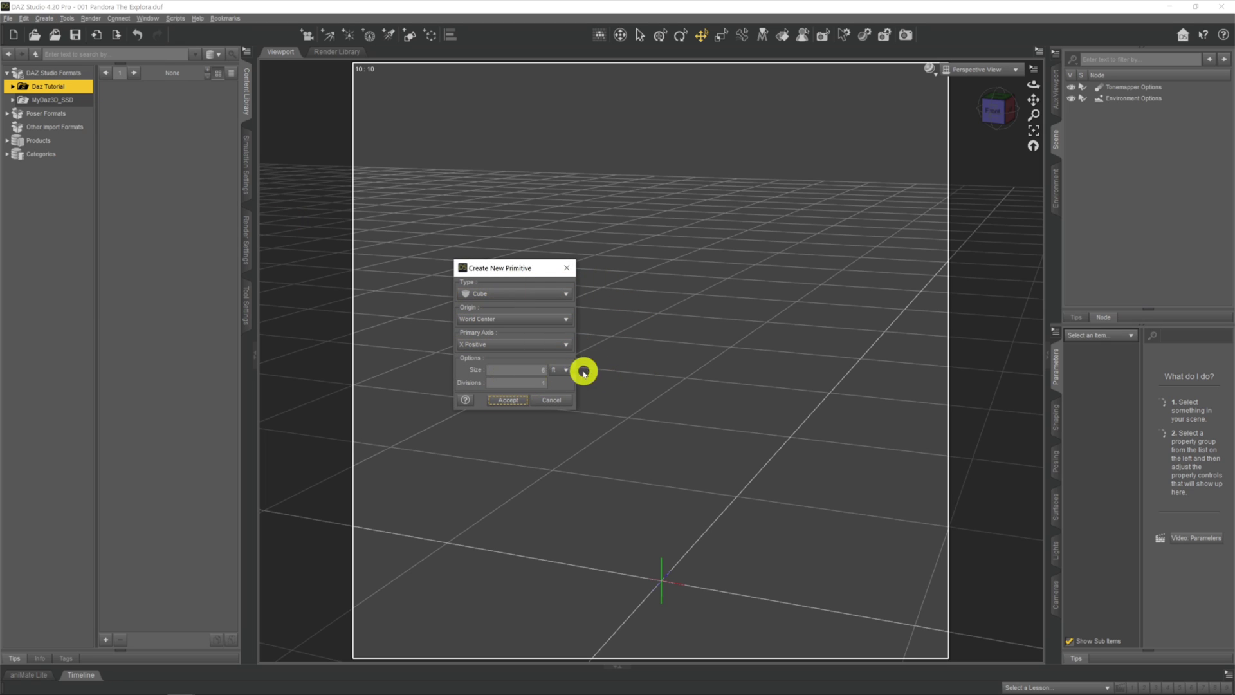
click(507, 400)
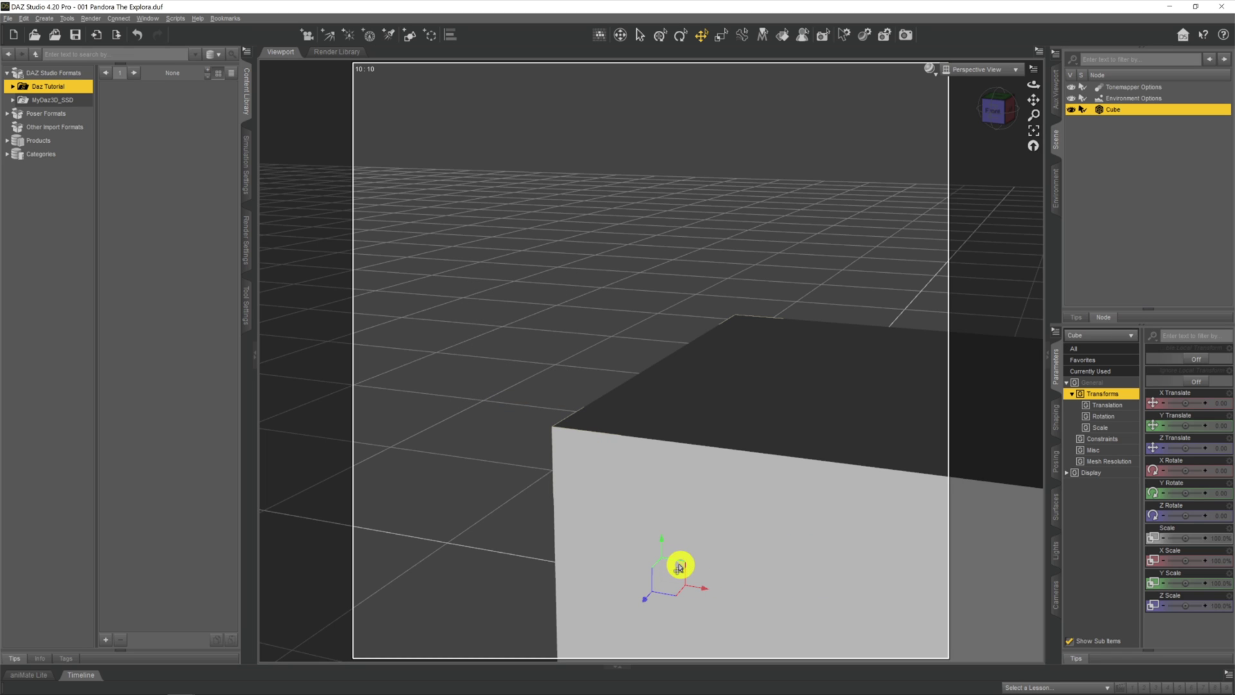
drag(679, 562, 512, 300)
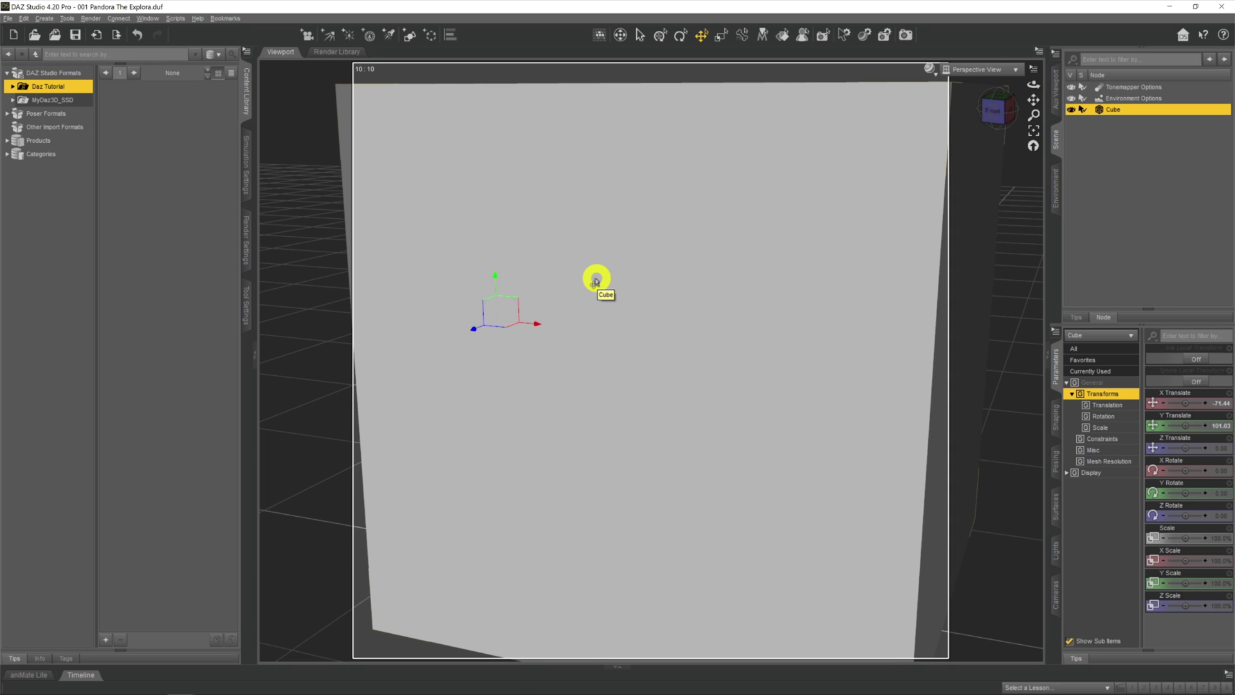
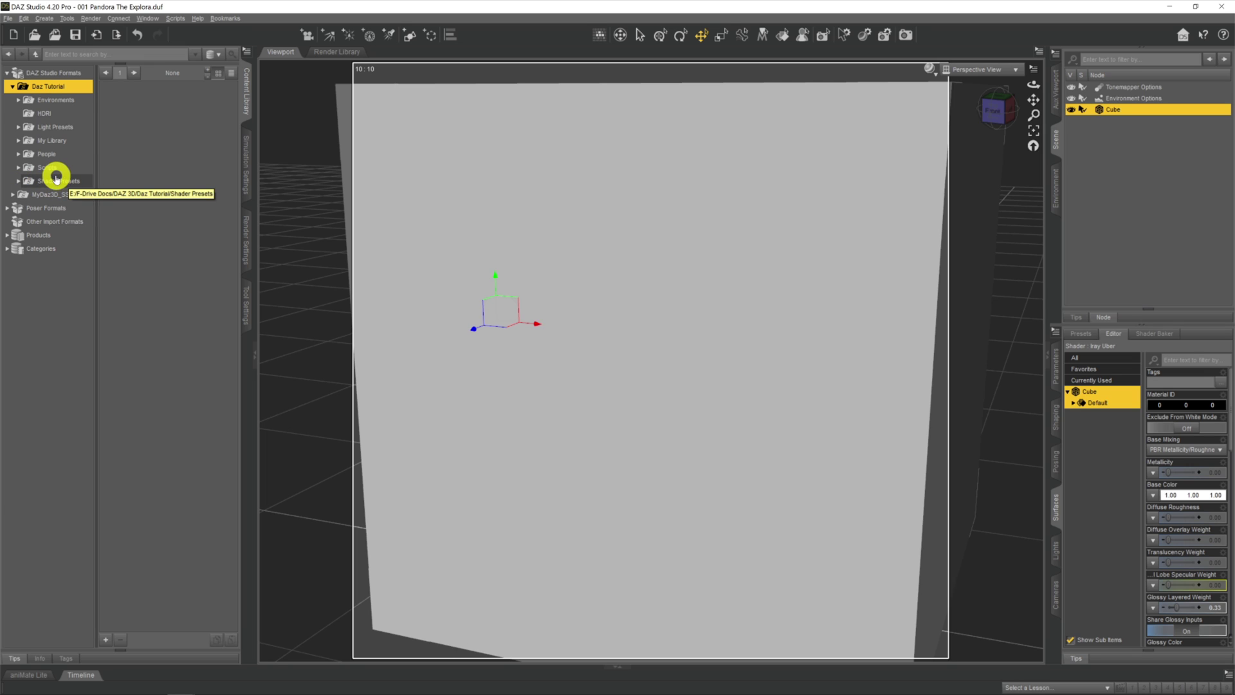
- Apply the Simple OpenVDB MDL Volume shader from the Iray Daz Volume shader presets to the cube
click(47, 180)
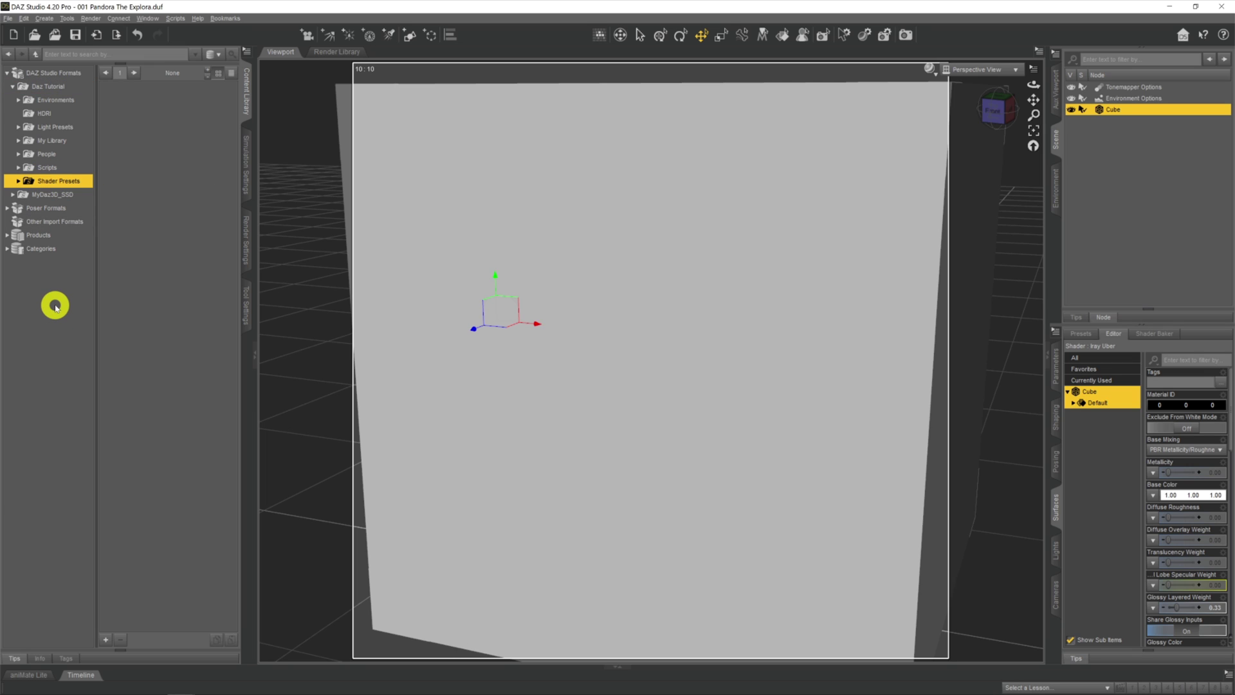
double_click(70, 155)
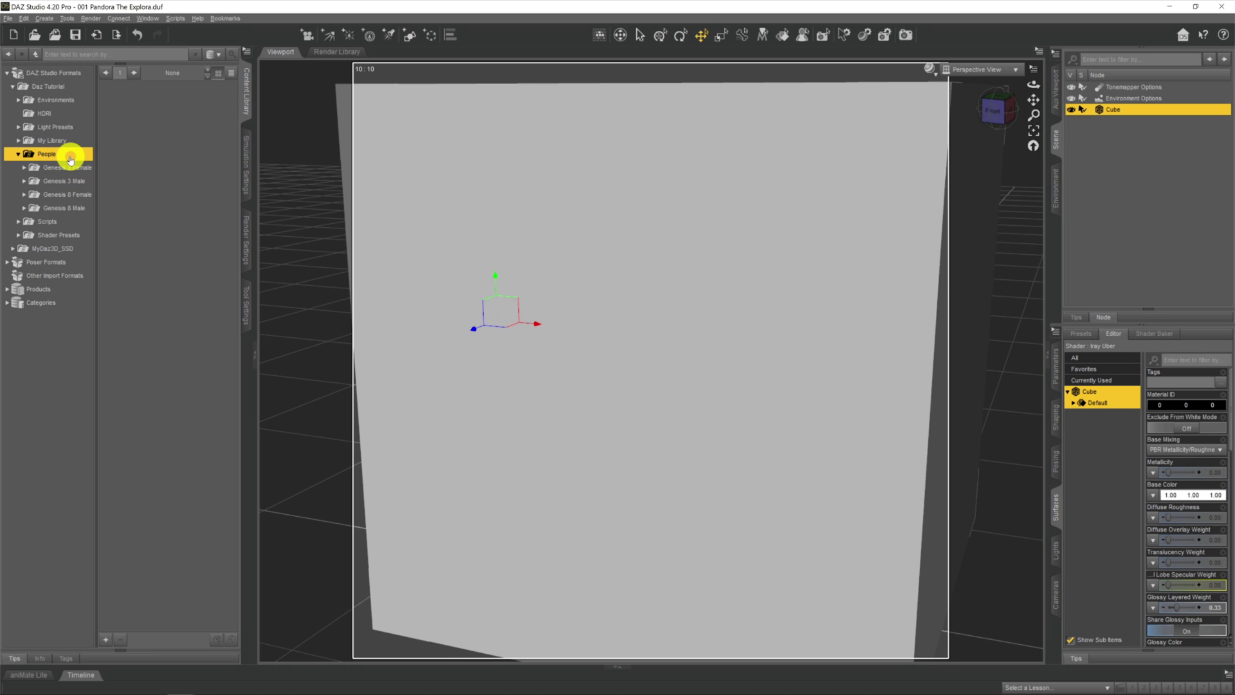
double_click(69, 156)
click(61, 185)
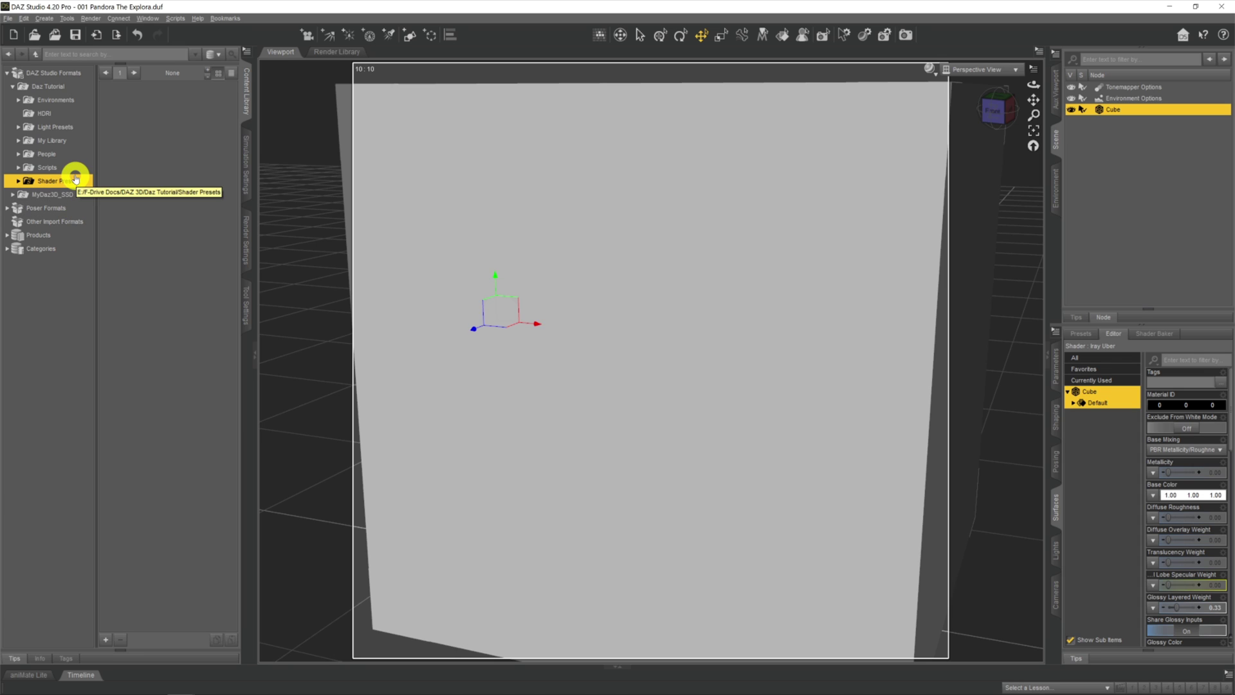
double_click(75, 180)
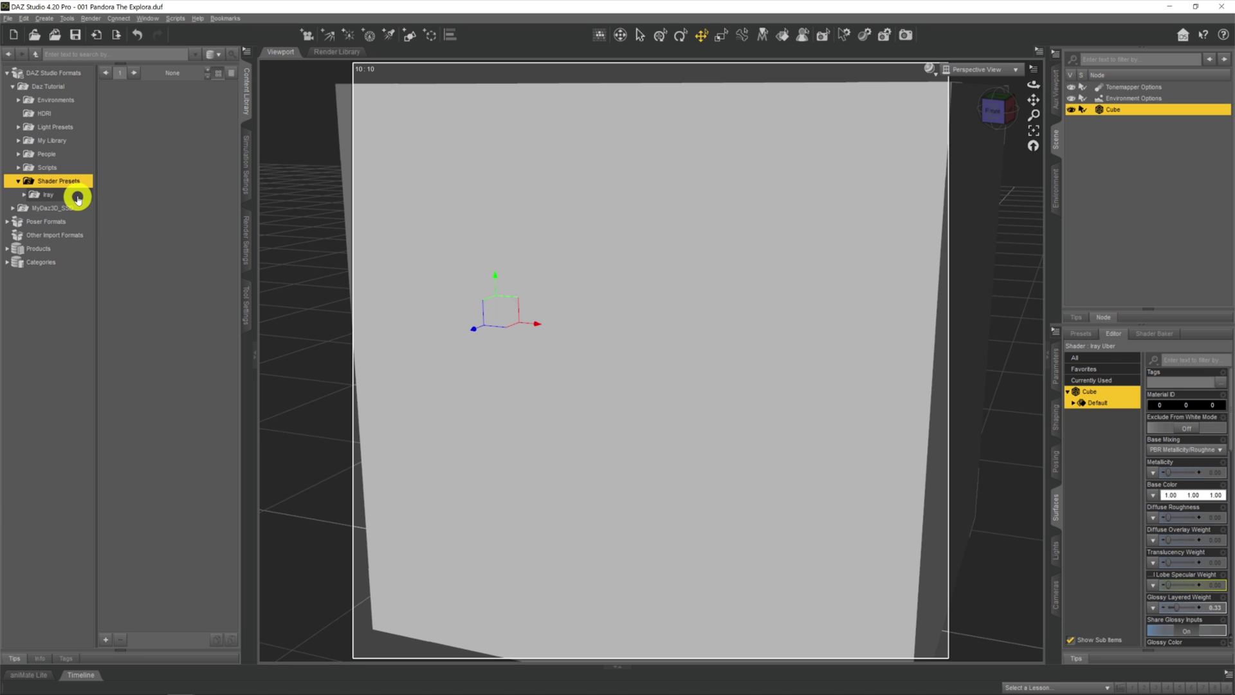
click(77, 197)
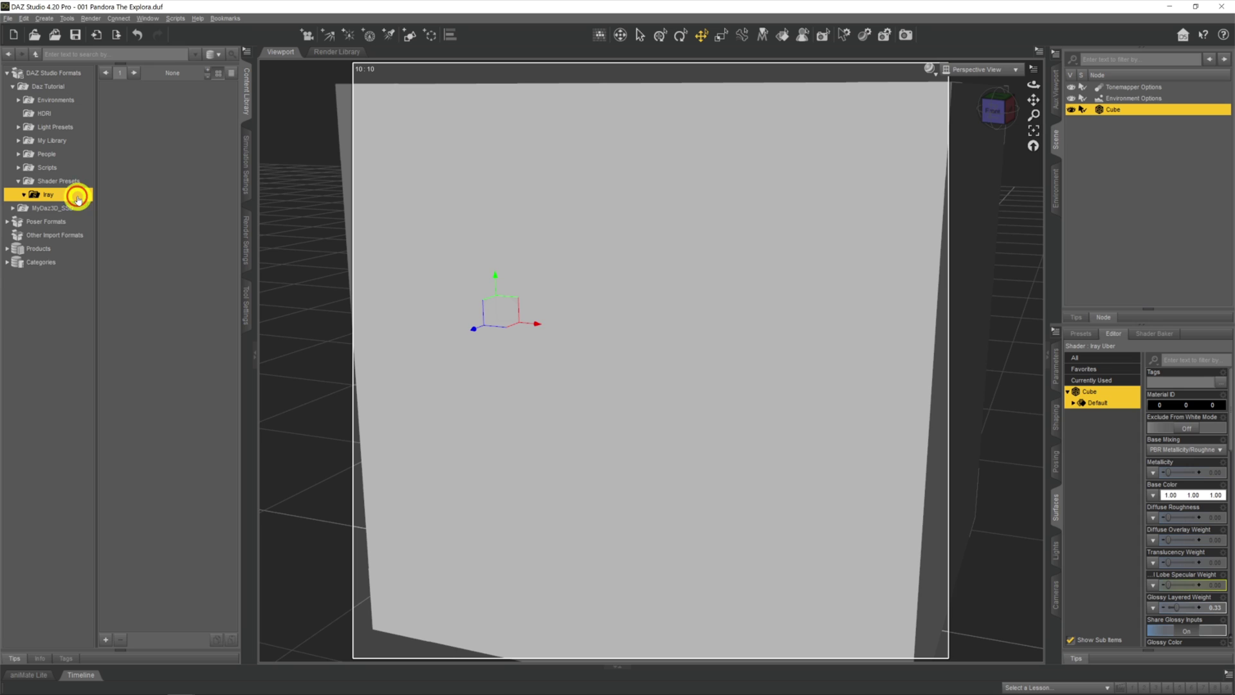
double_click(77, 196)
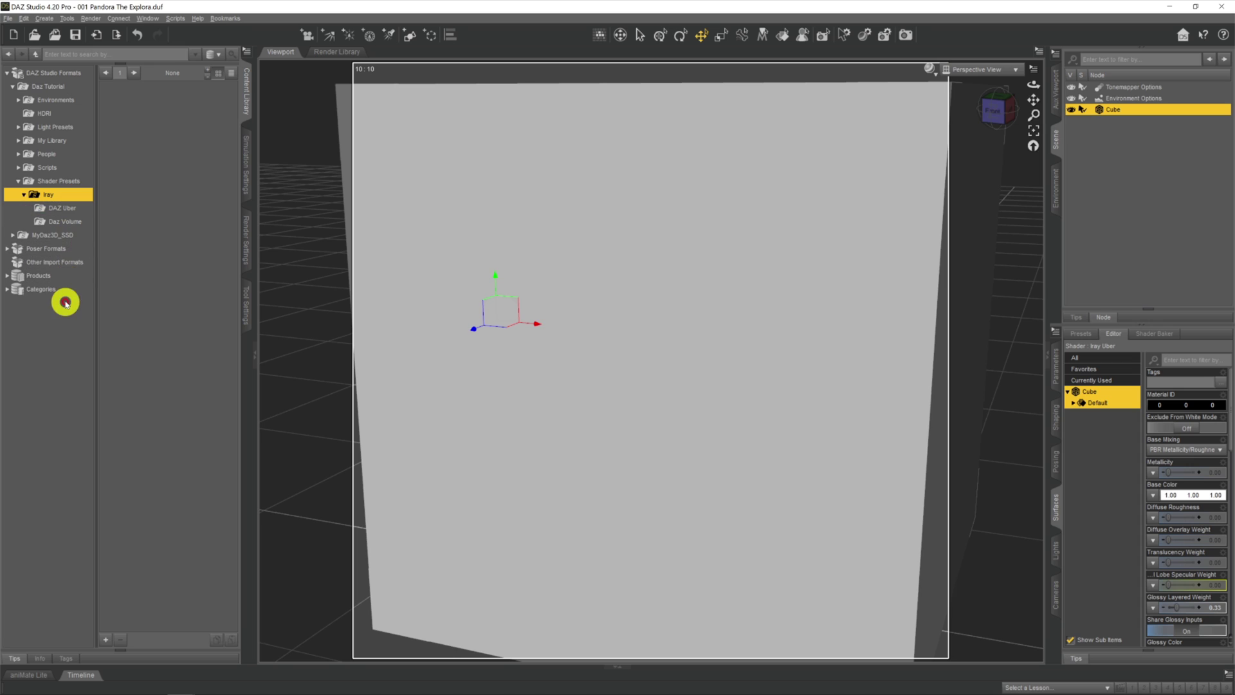
click(51, 223)
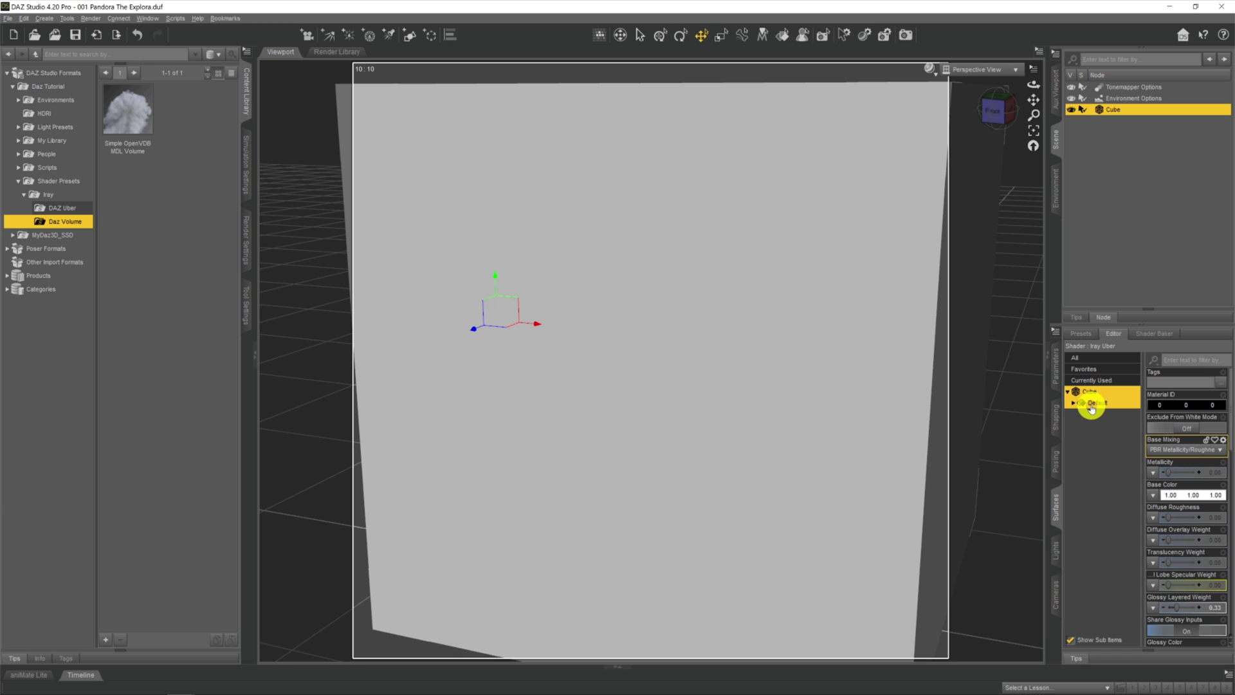
double_click(135, 106)
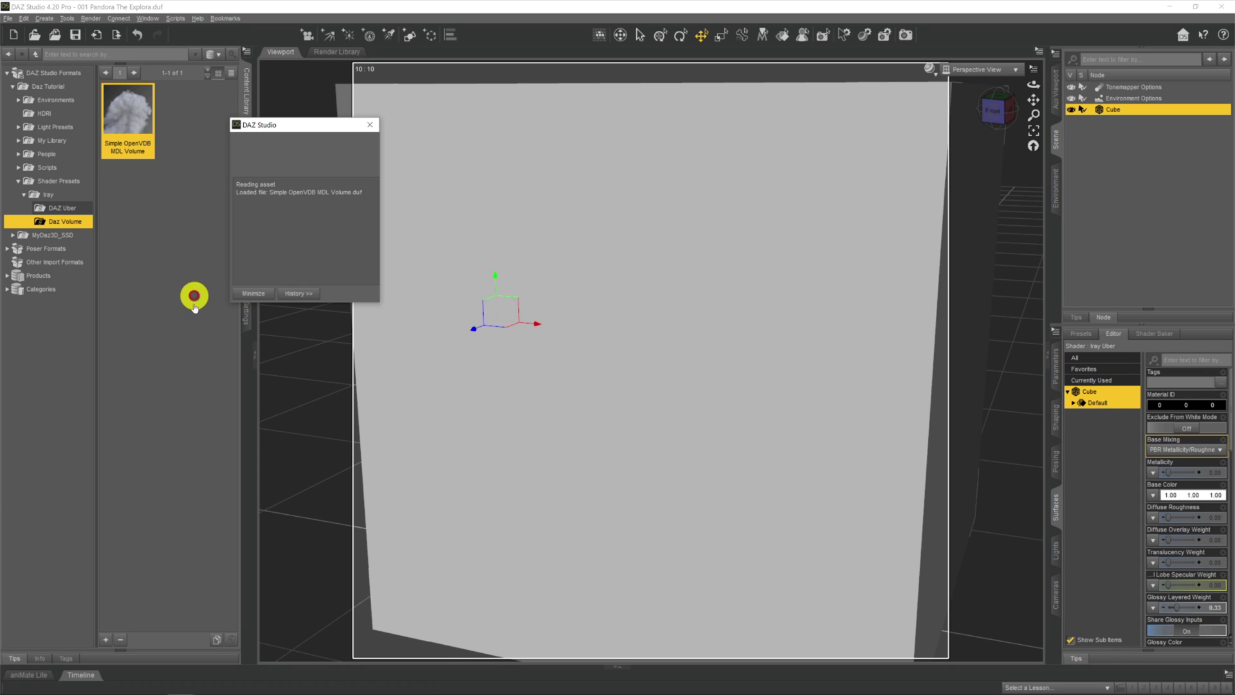
- Load high-altitude_big_cloud_flat.14.vdb as the cube's Volume File and preview the scene in NVIDIA Iray
scroll(394, 389, down, 5)
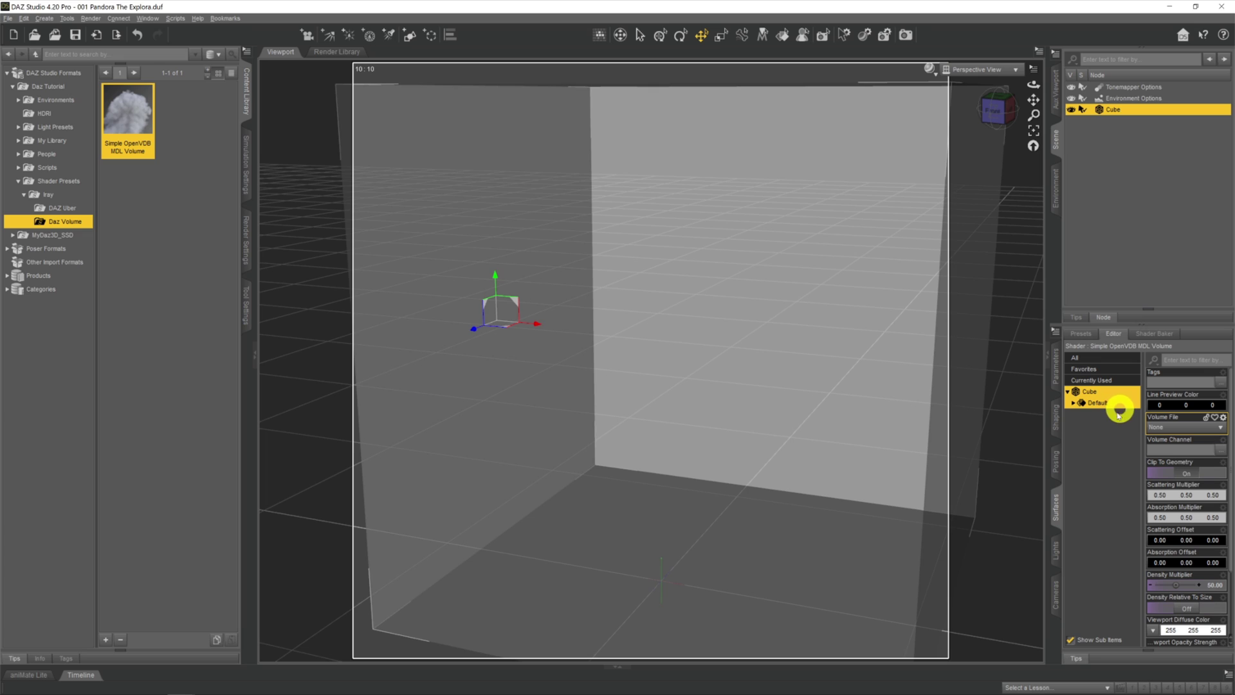
click(1222, 429)
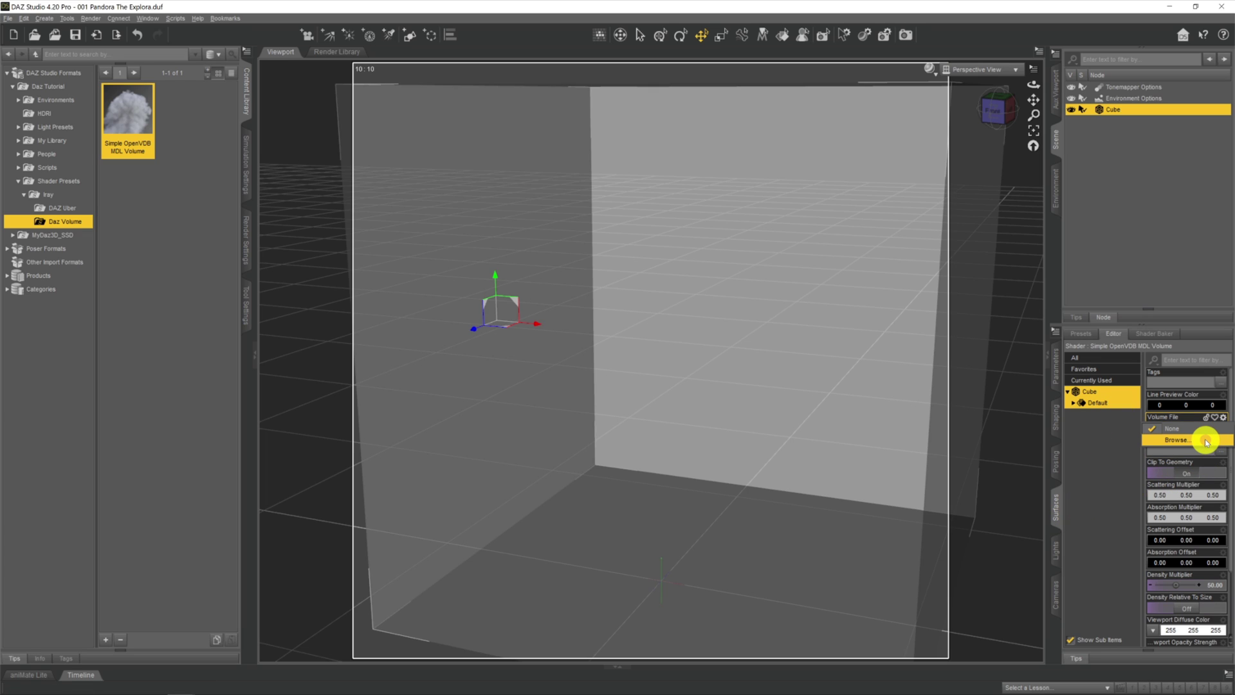
click(1206, 441)
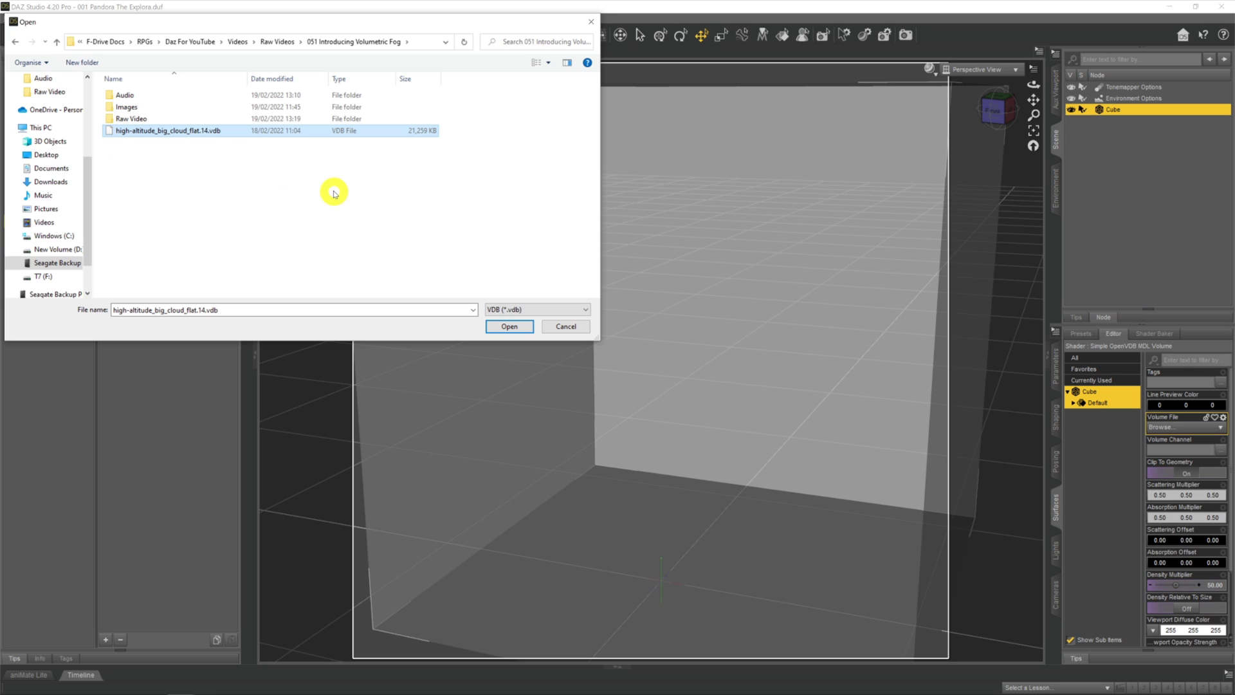
click(496, 327)
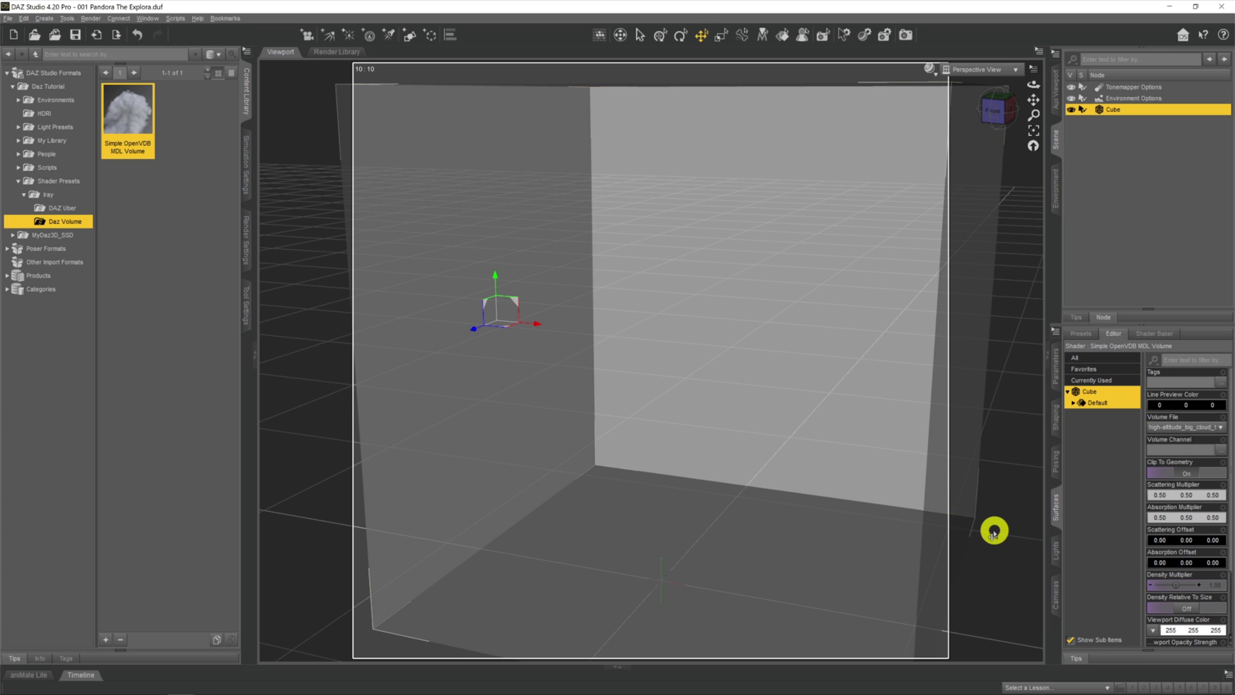
click(930, 68)
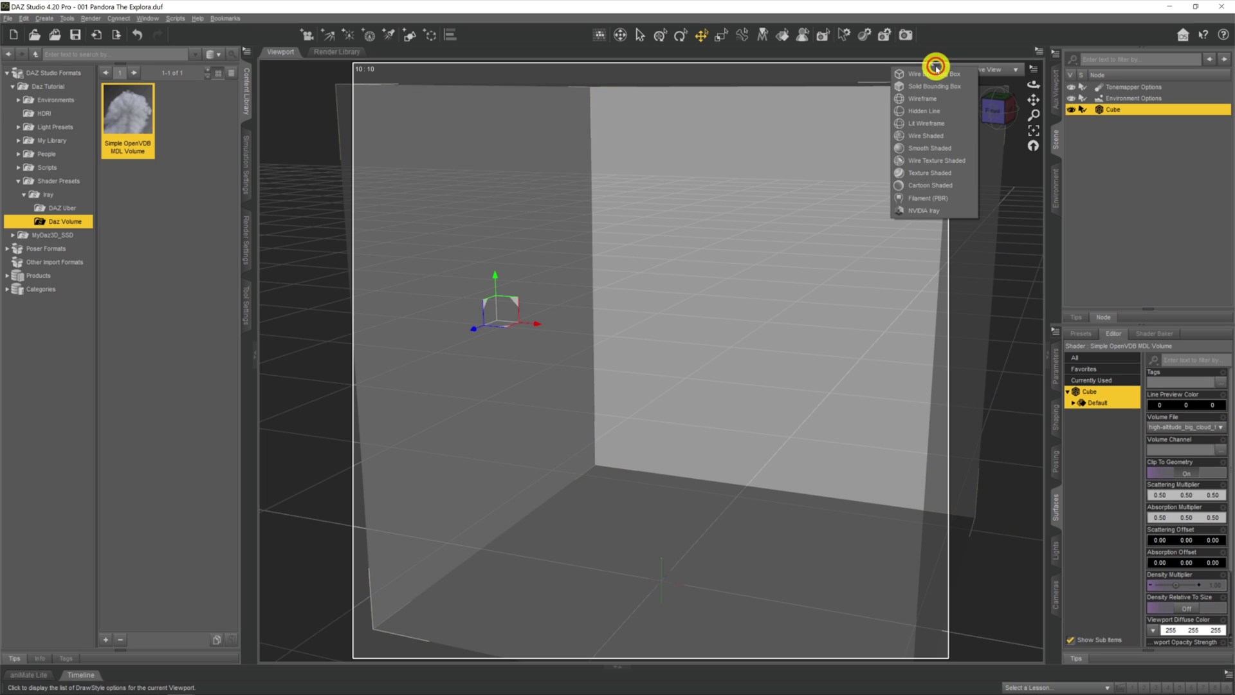
click(939, 210)
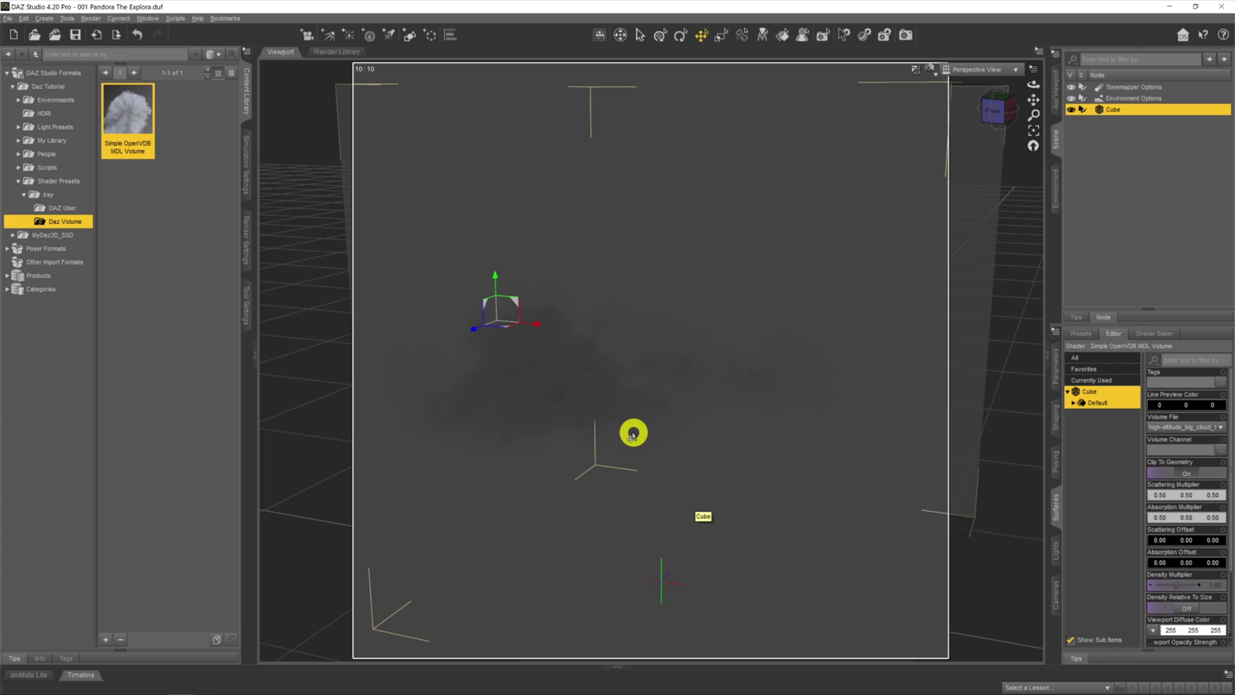
- Create a new point light with the active viewport transforms of the Perspective View applied
click(46, 18)
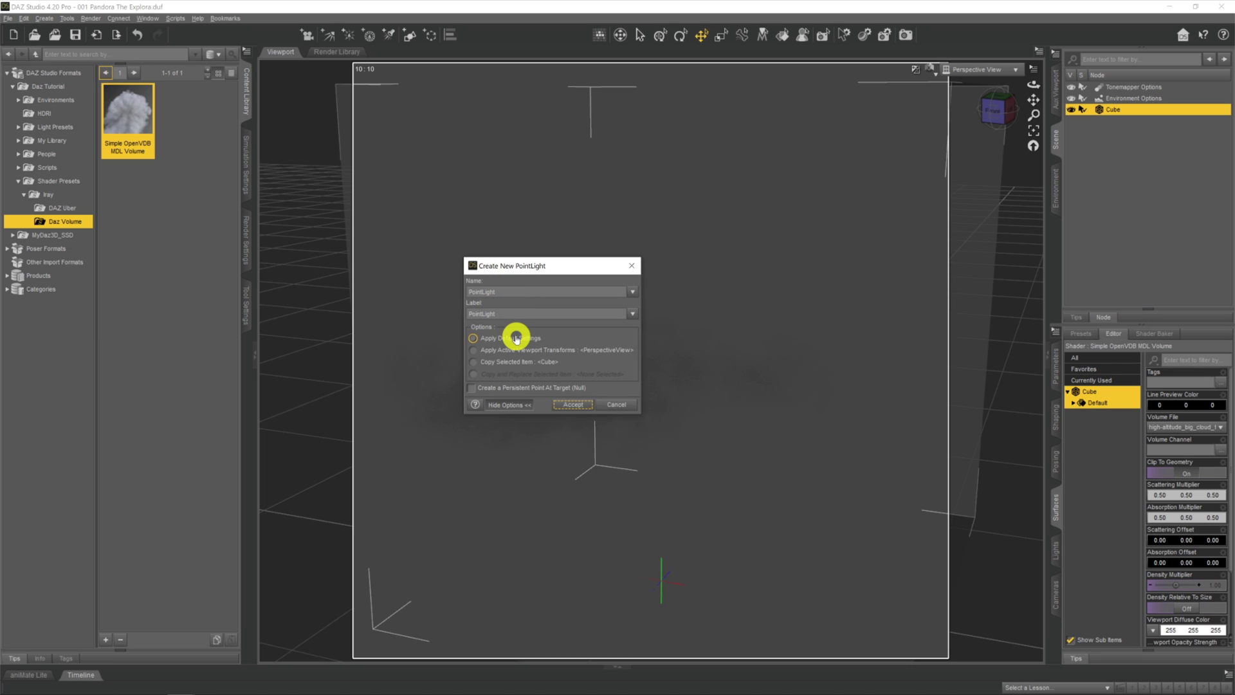
click(507, 351)
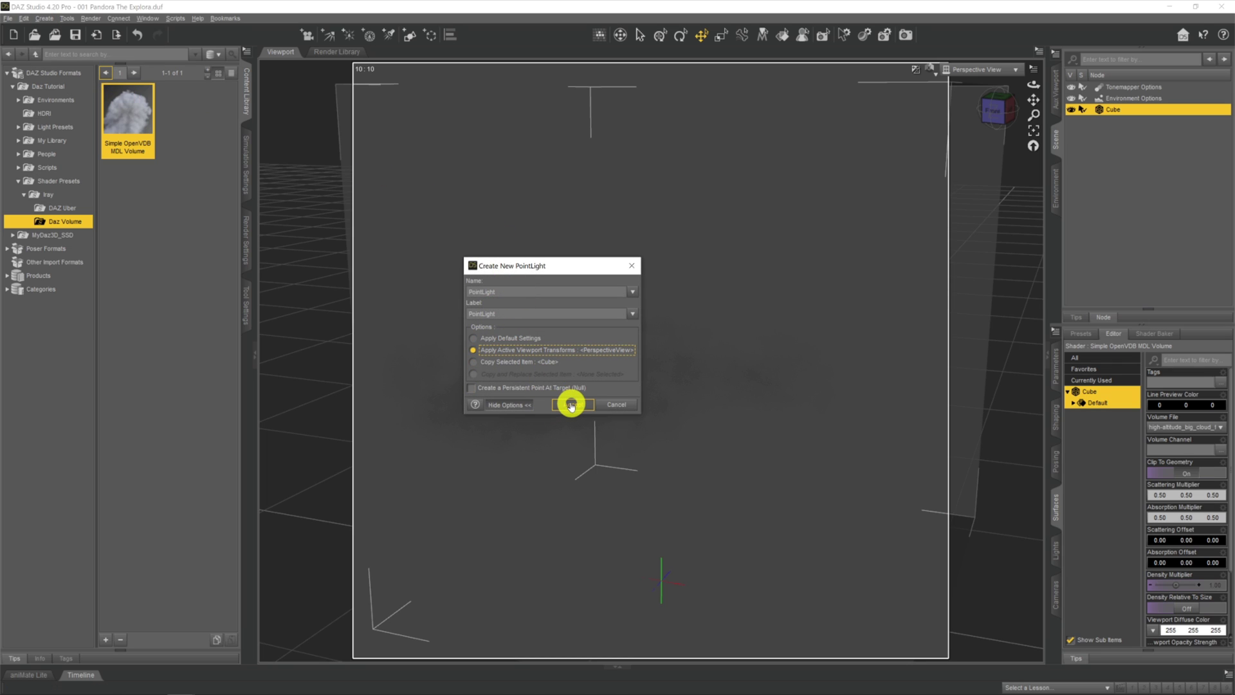
click(569, 405)
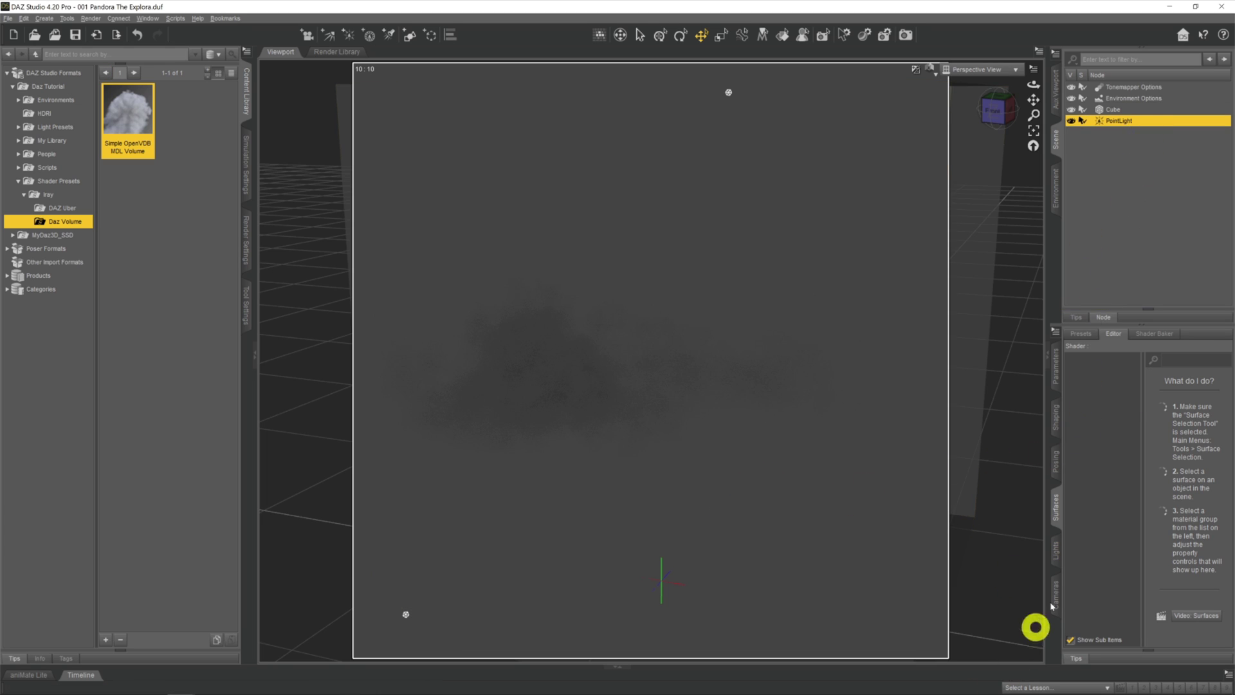
- Raise the point light's Luminous Flux until the cloud inside the cube is lit
click(1056, 551)
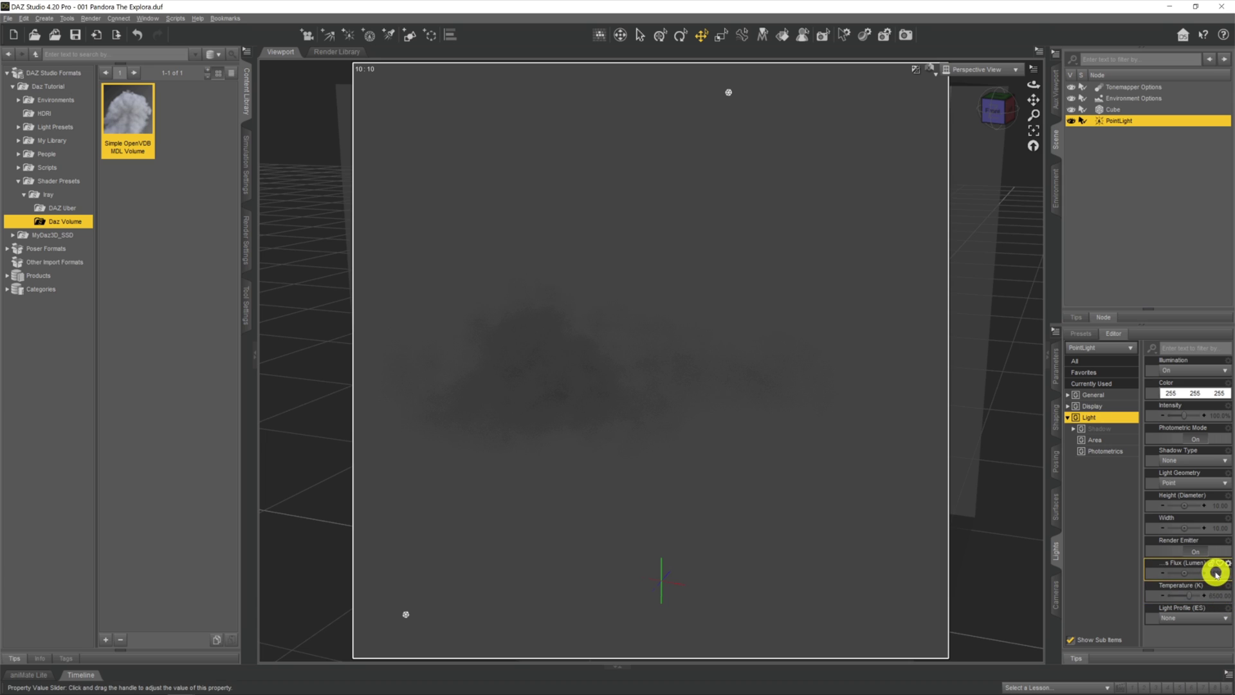
click(1196, 575)
click(1198, 584)
click(1201, 574)
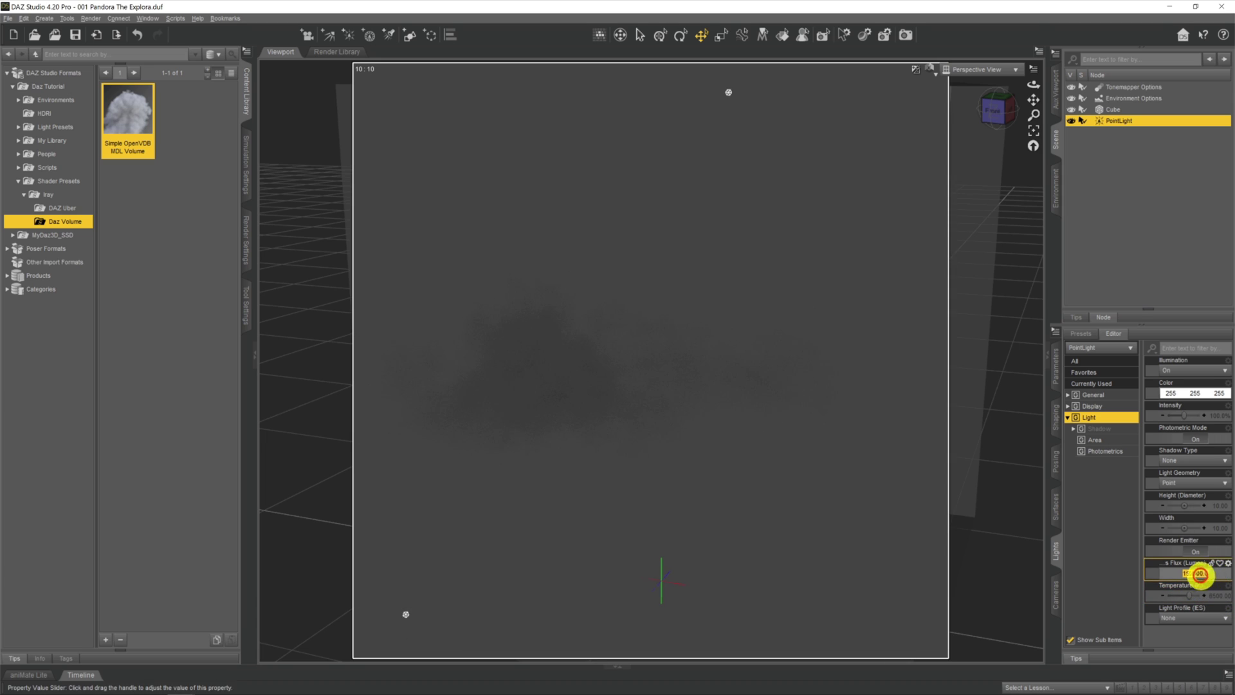
key(Return)
click(1190, 504)
click(1196, 572)
click(1225, 540)
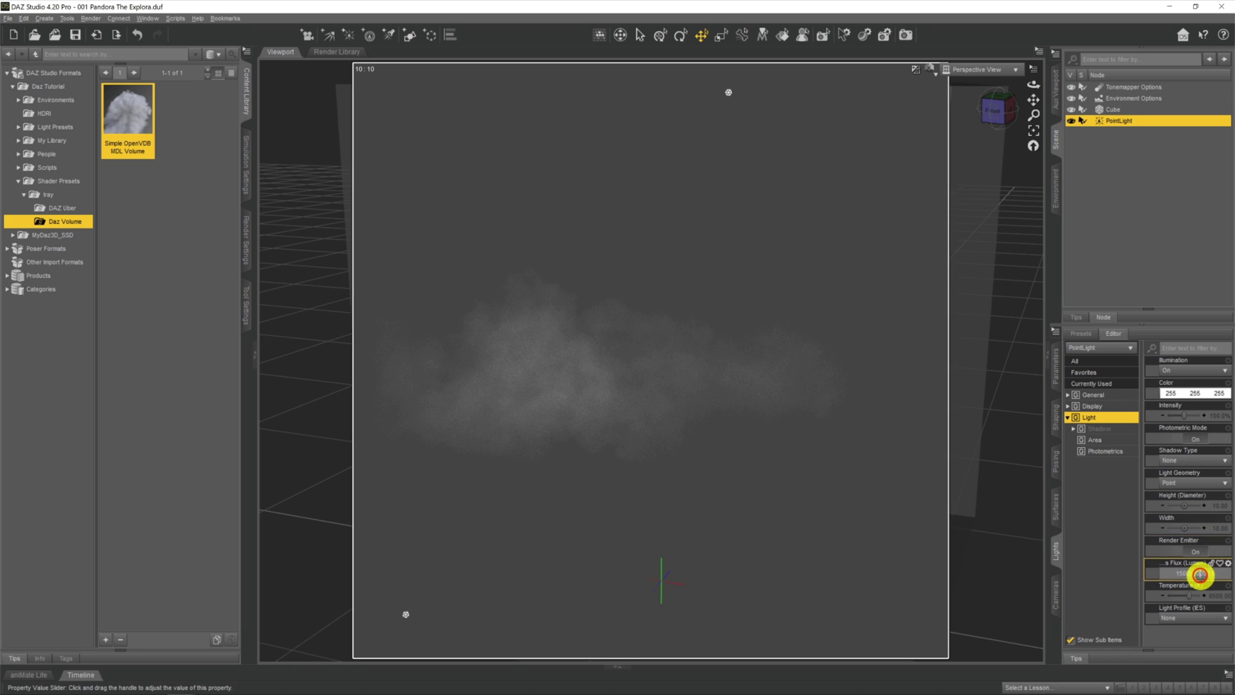
click(1104, 505)
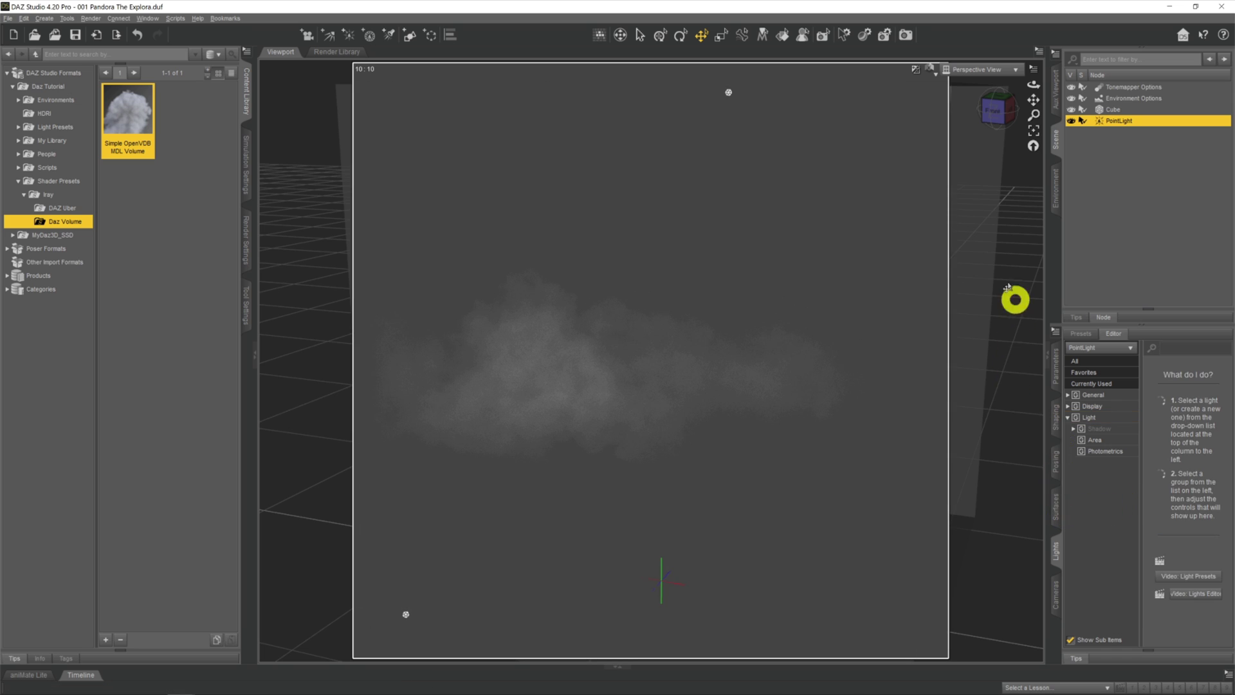
- Set the Density Multiplier of the cube's volume surface to 10
mouse_move(1033, 91)
mouse_down()
mouse_move(1032, 101)
mouse_move(1035, 82)
mouse_up()
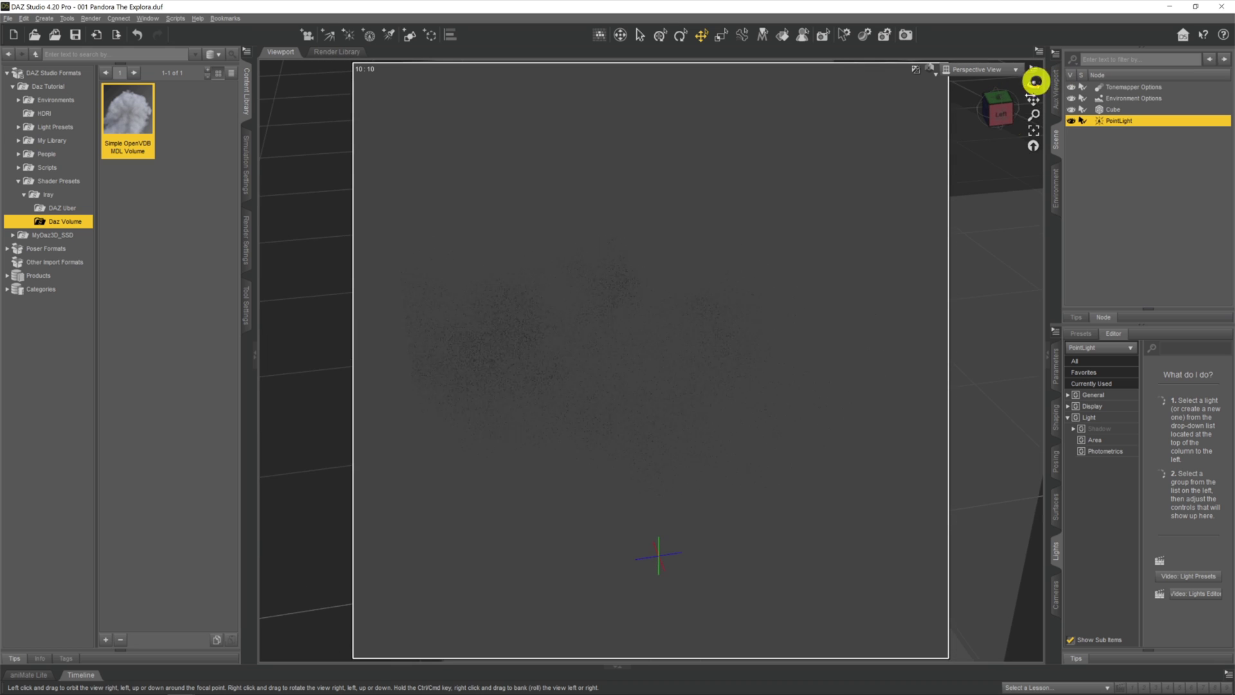
scroll(566, 438, up, 5)
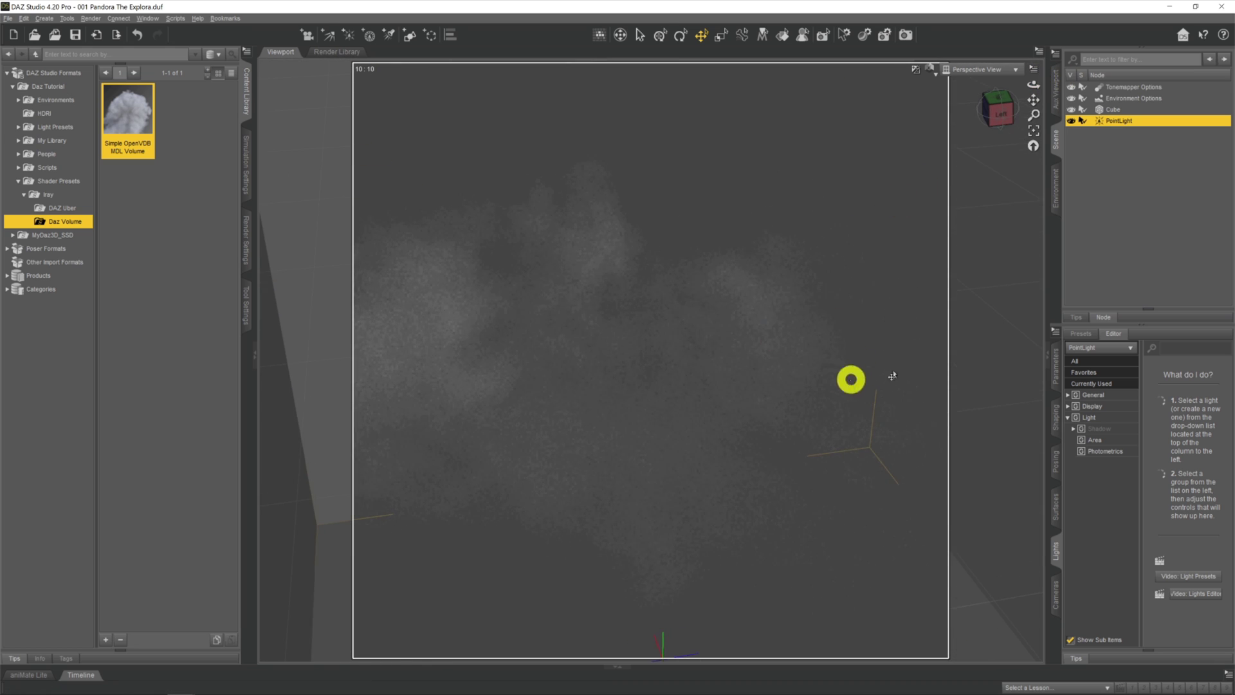
click(1125, 110)
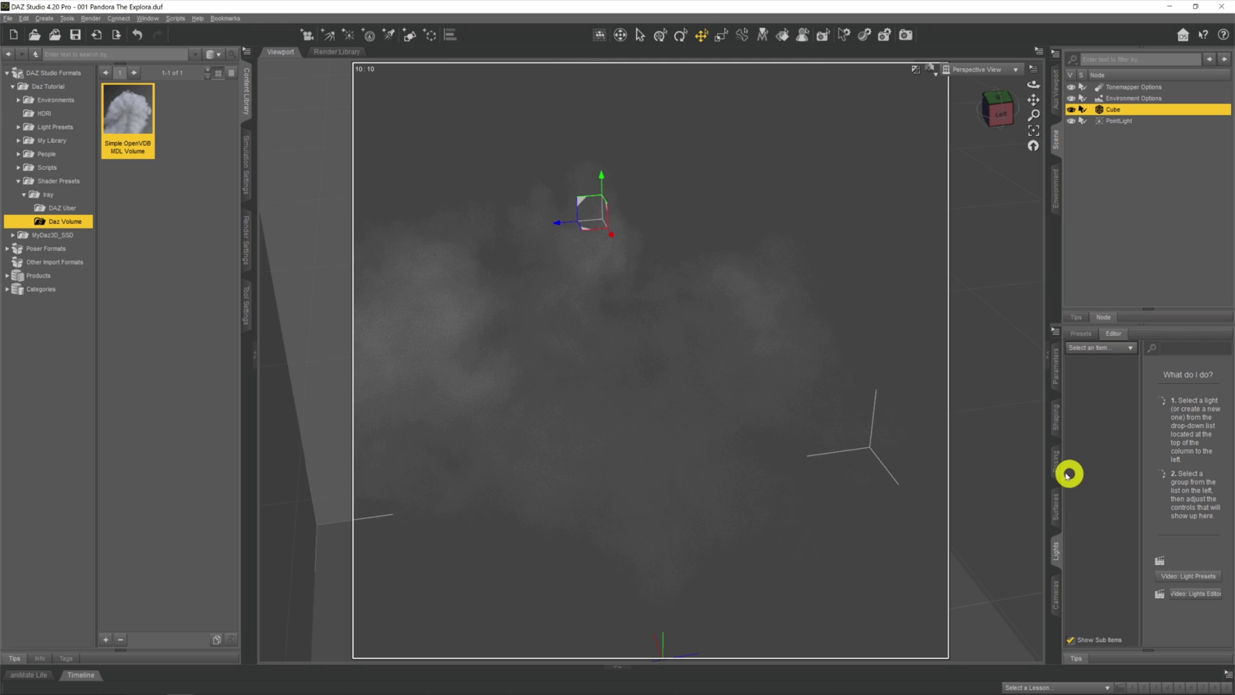
click(1056, 502)
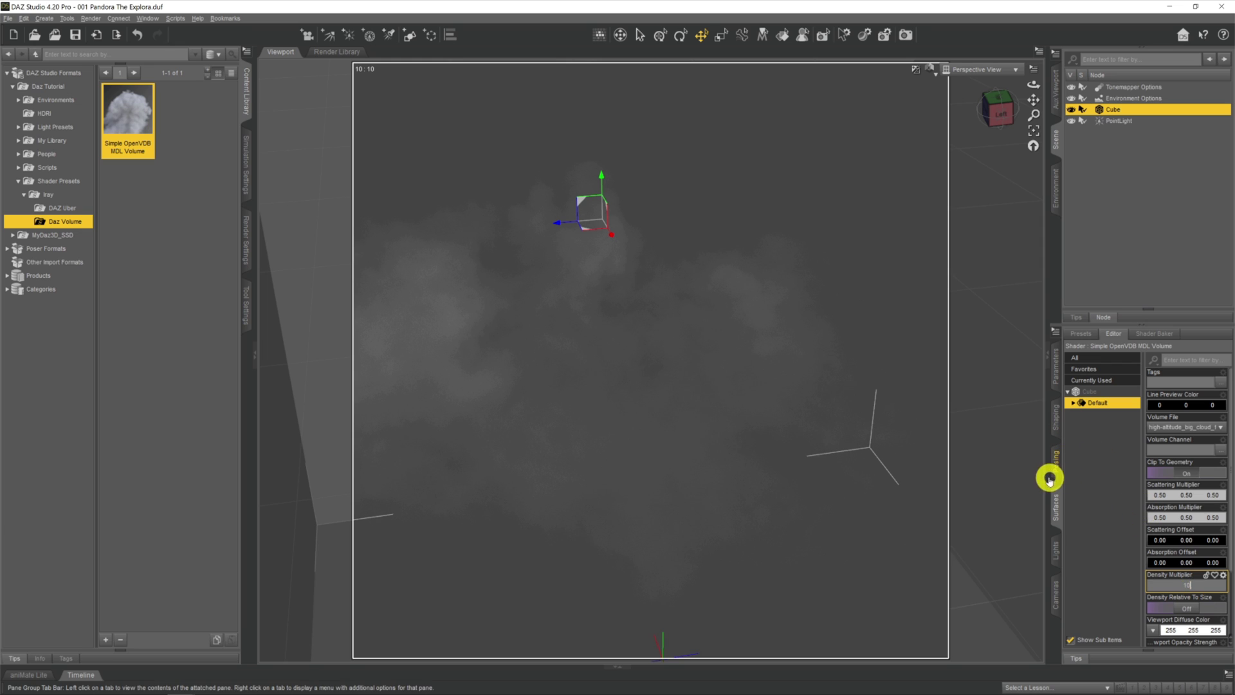
key(Return)
- Set the Density Multiplier of the cube's volume surface to 20 to thicken the cloud
drag(1030, 86, 1083, 439)
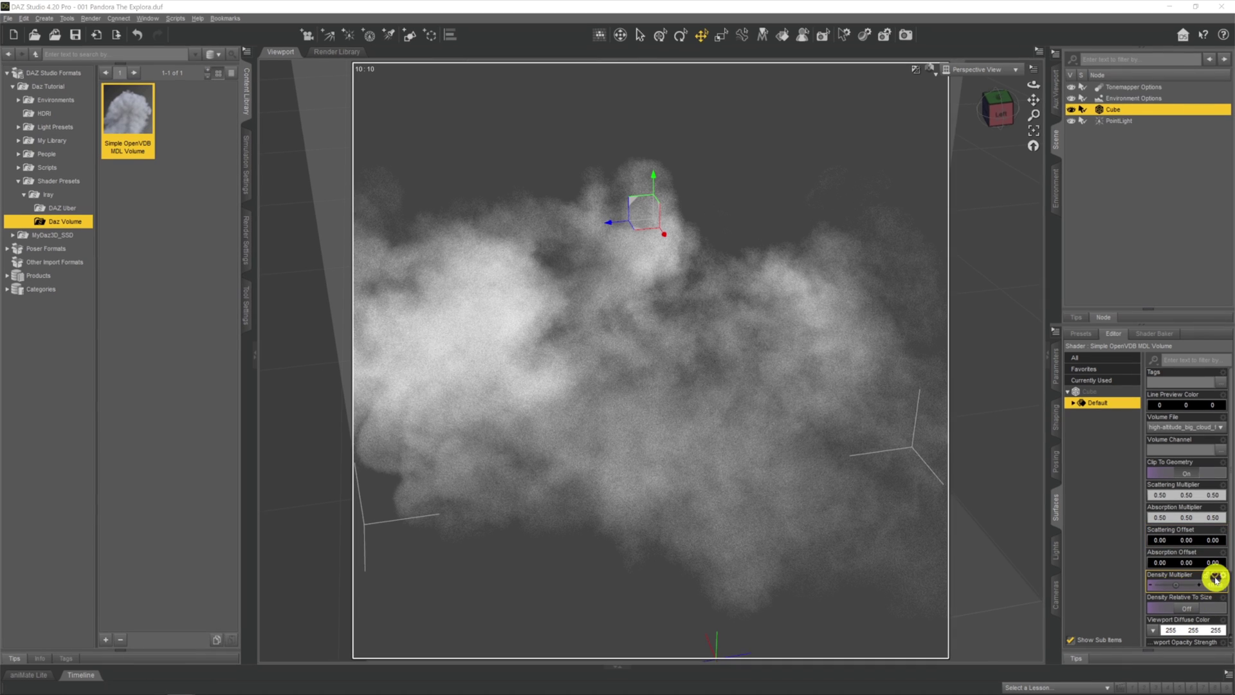
click(1212, 582)
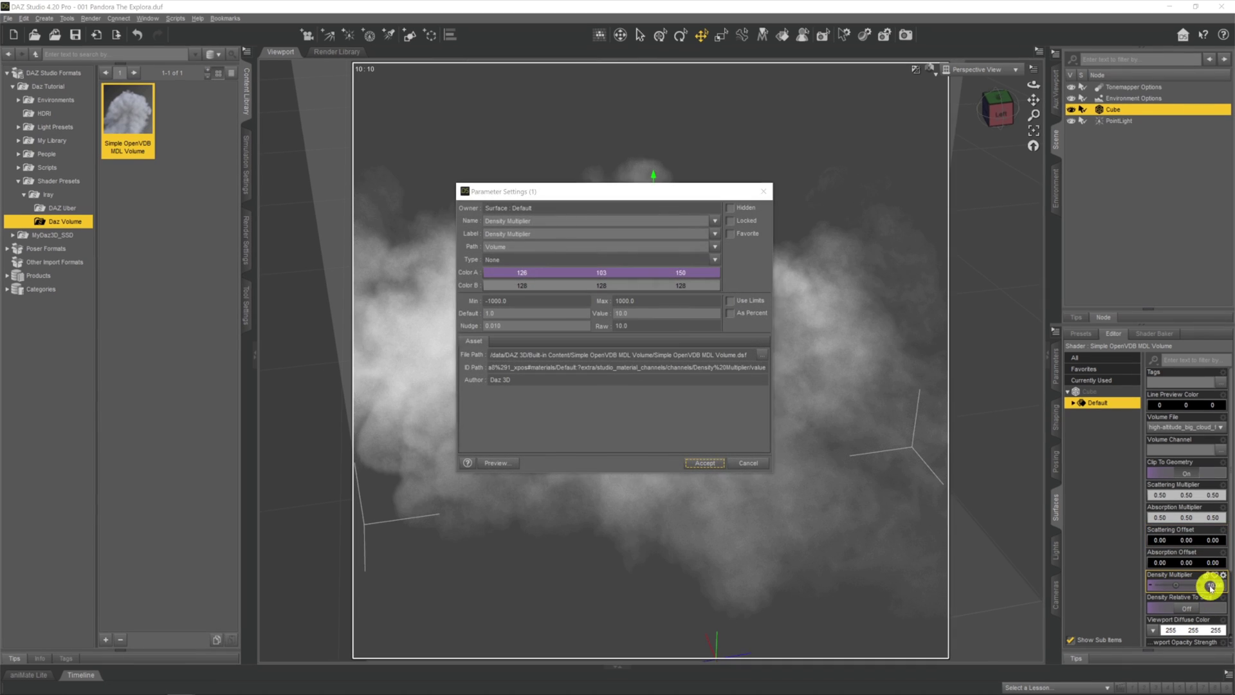
click(763, 191)
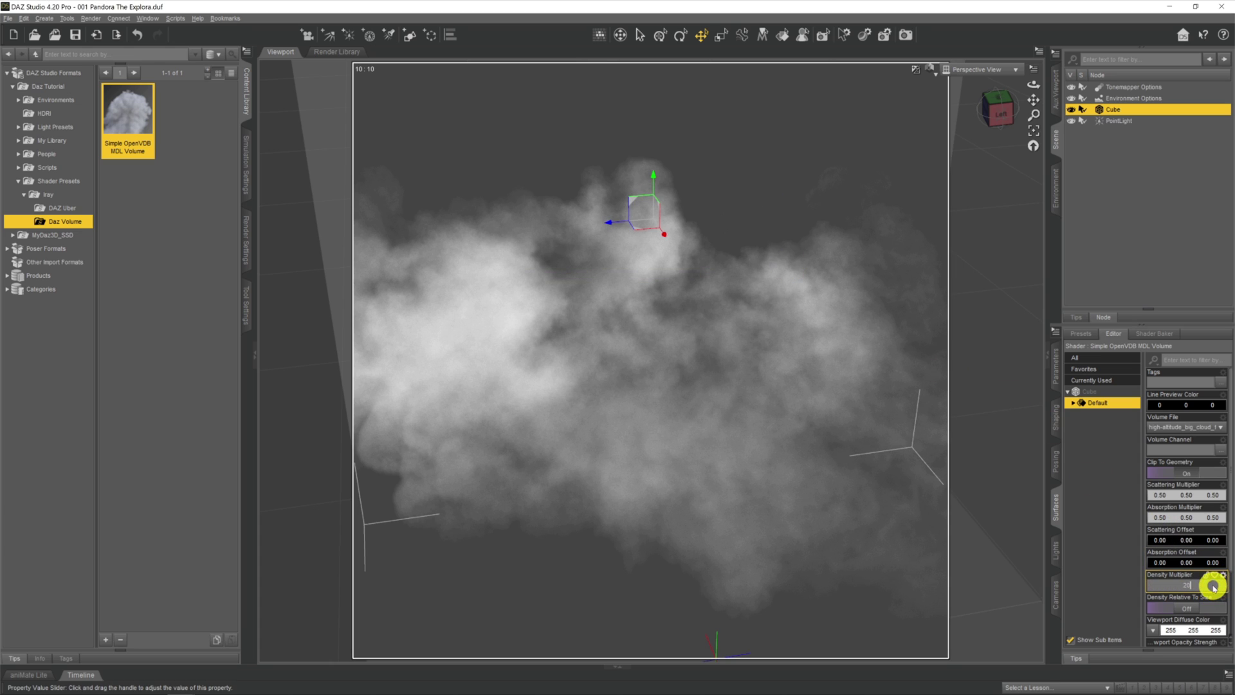
key(Return)
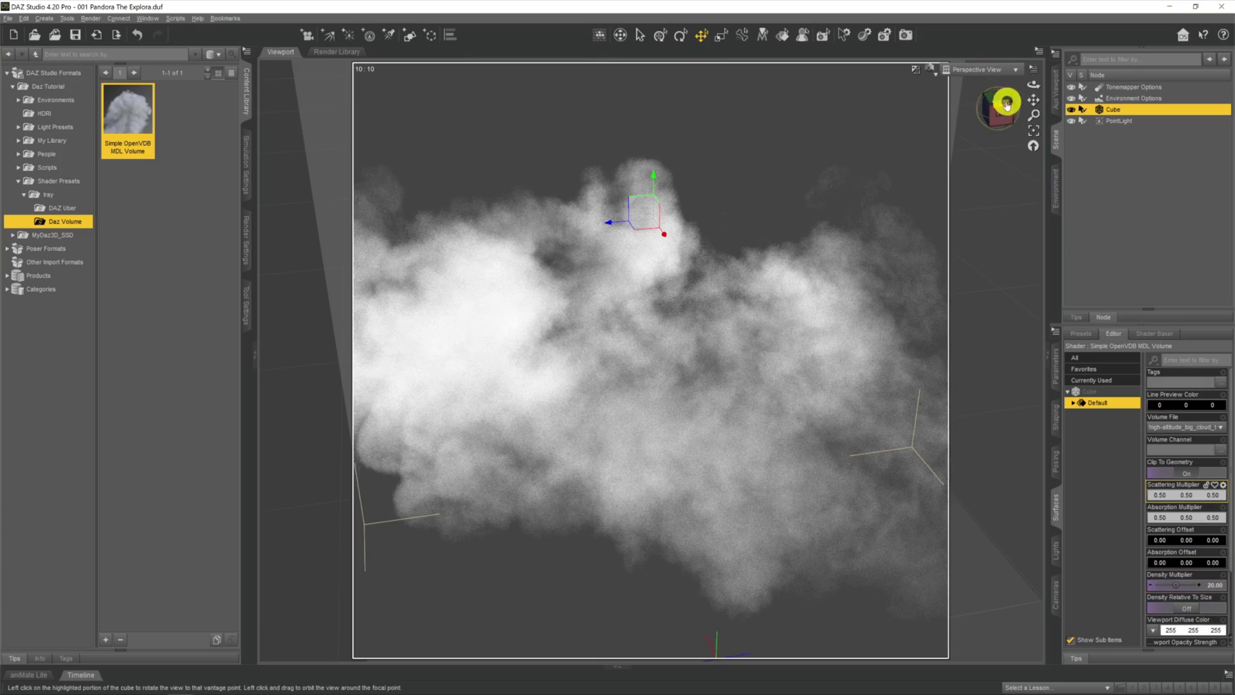
- Create a second point light inside the cloud, placed with the active viewport transforms
drag(1035, 87, 1037, 85)
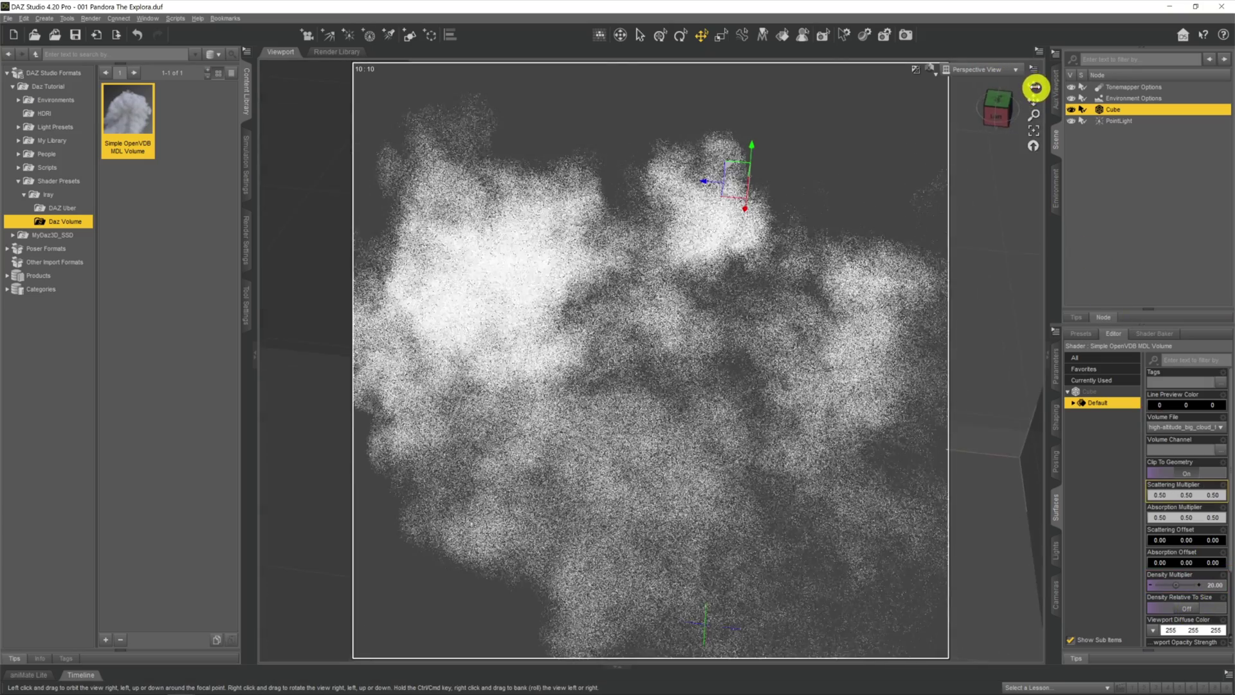
drag(1039, 83, 1026, 87)
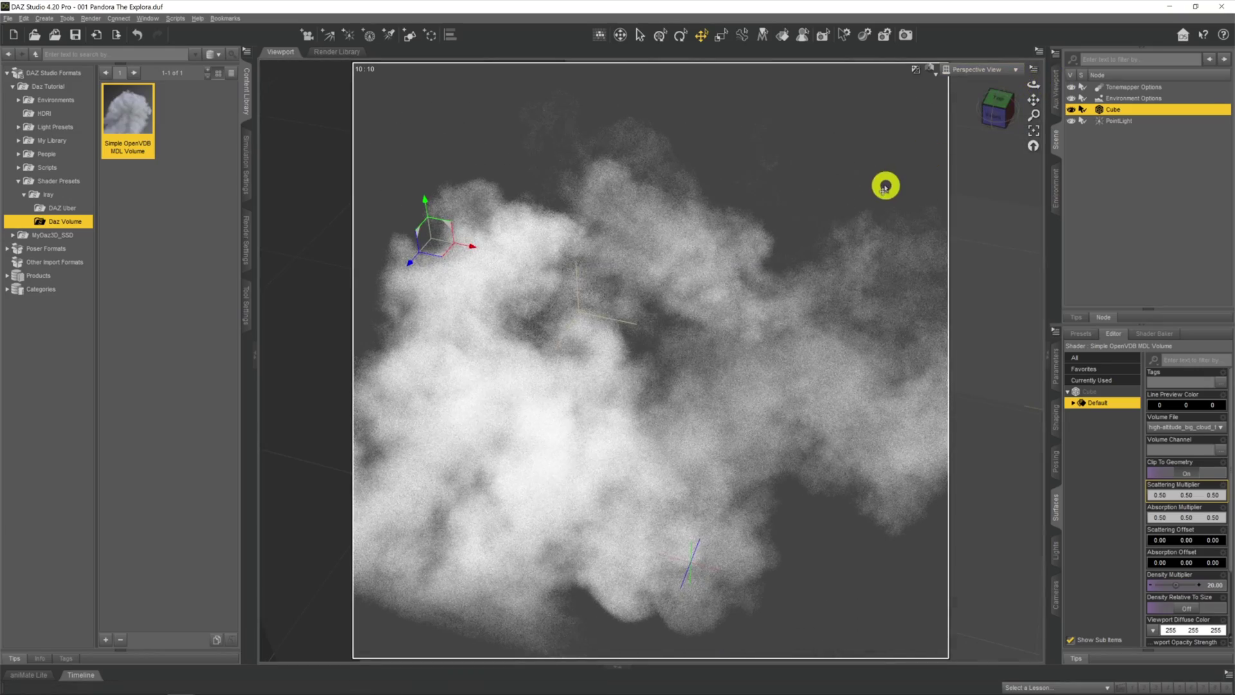
mouse_move(1036, 82)
mouse_down()
mouse_move(971, 75)
mouse_move(1033, 90)
mouse_up()
scroll(650, 471, up, 5)
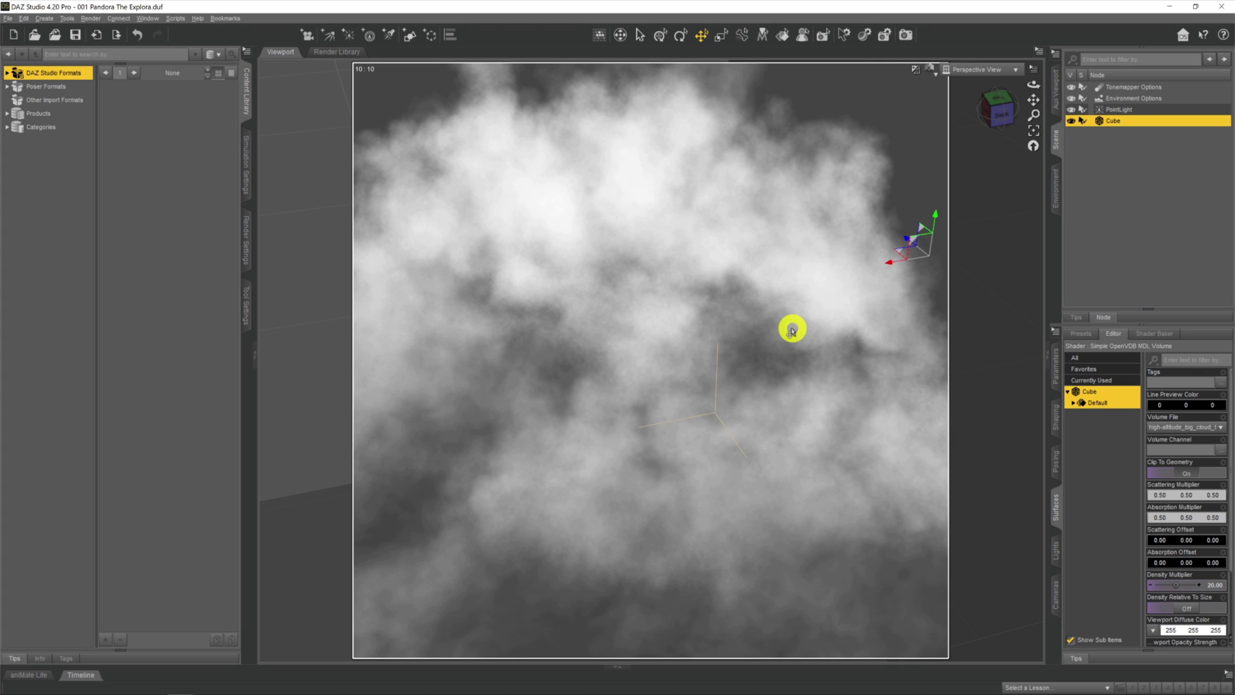
scroll(754, 334, up, 5)
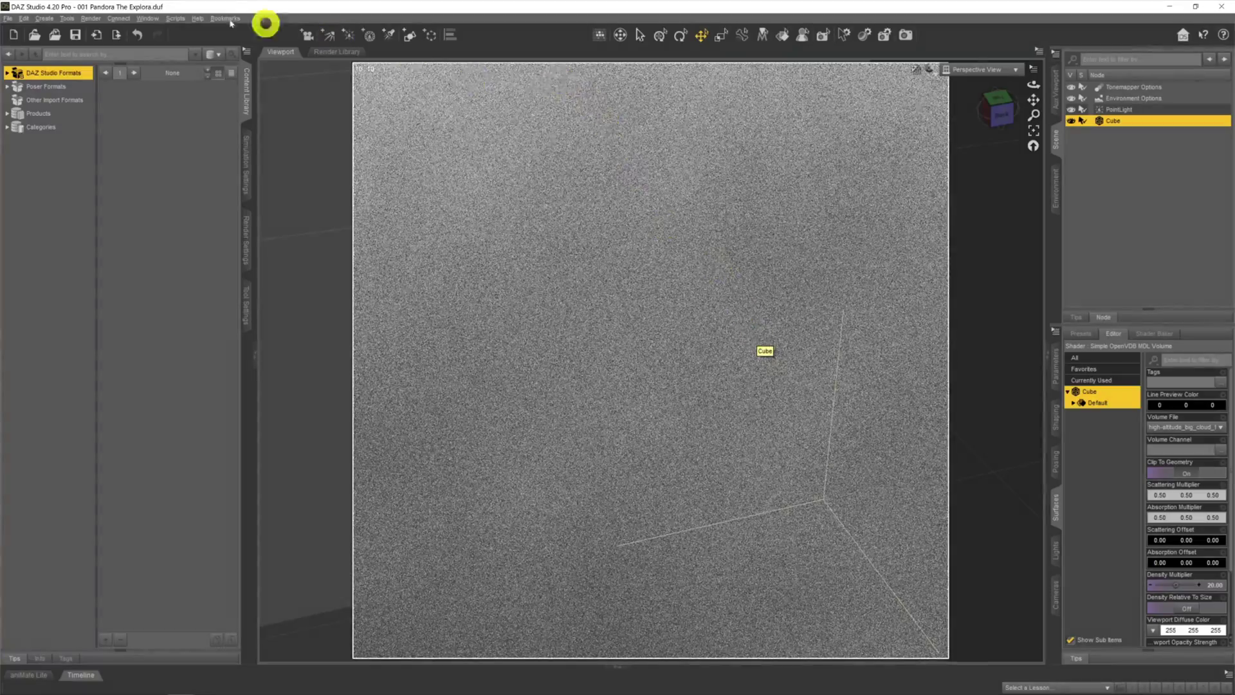
scroll(667, 396, up, 2)
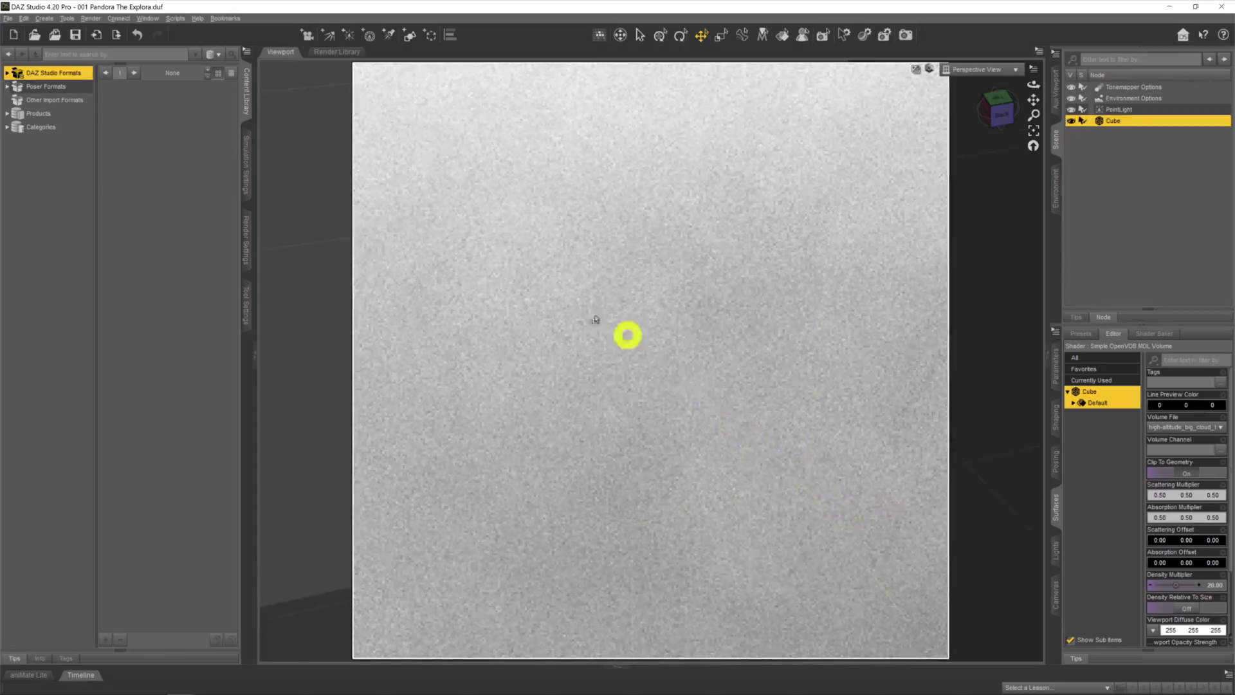
click(38, 18)
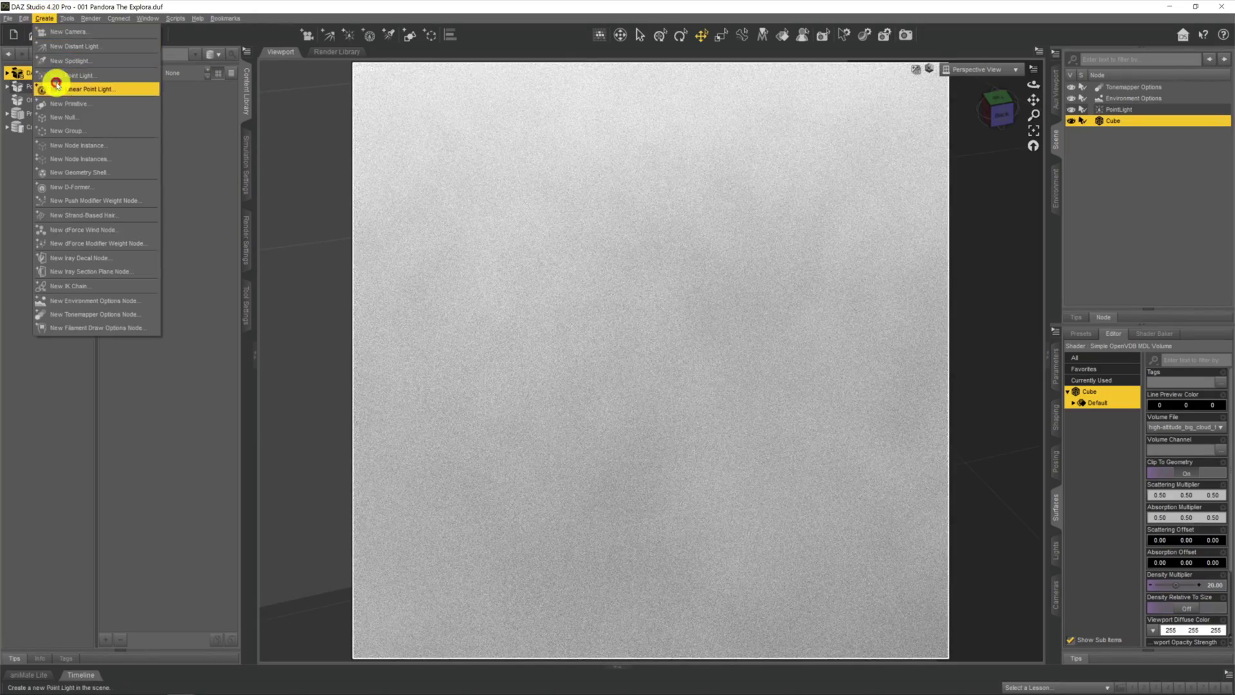
click(58, 76)
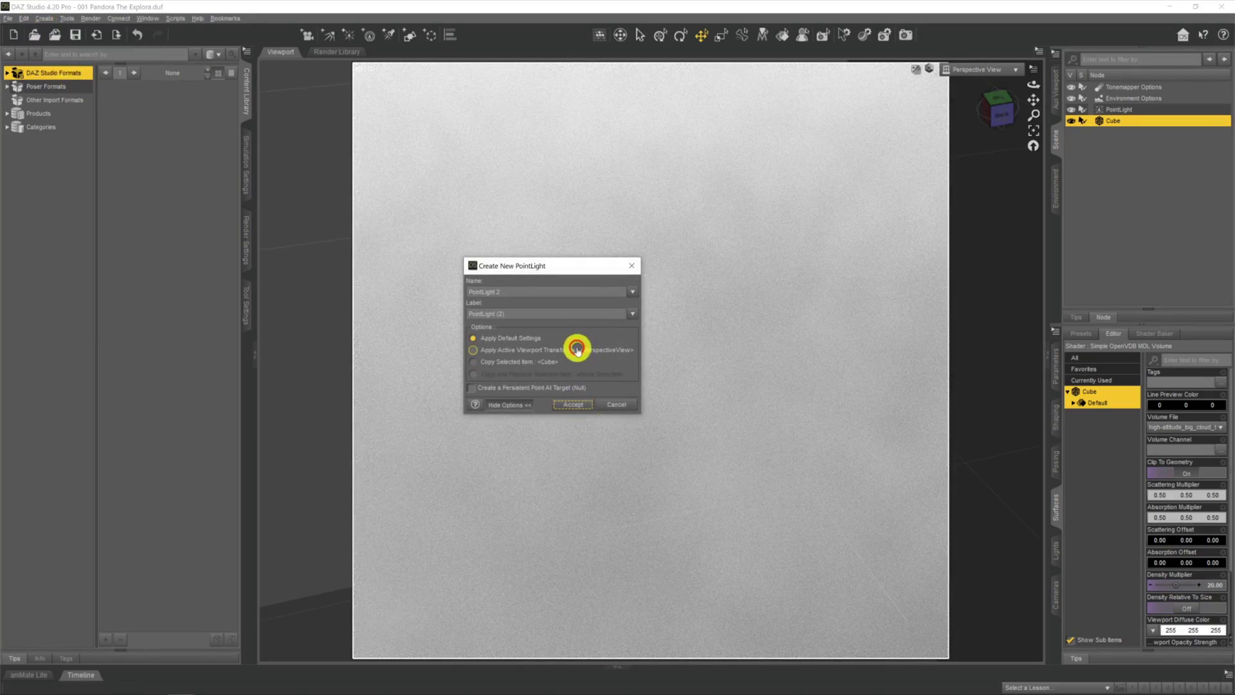
click(564, 404)
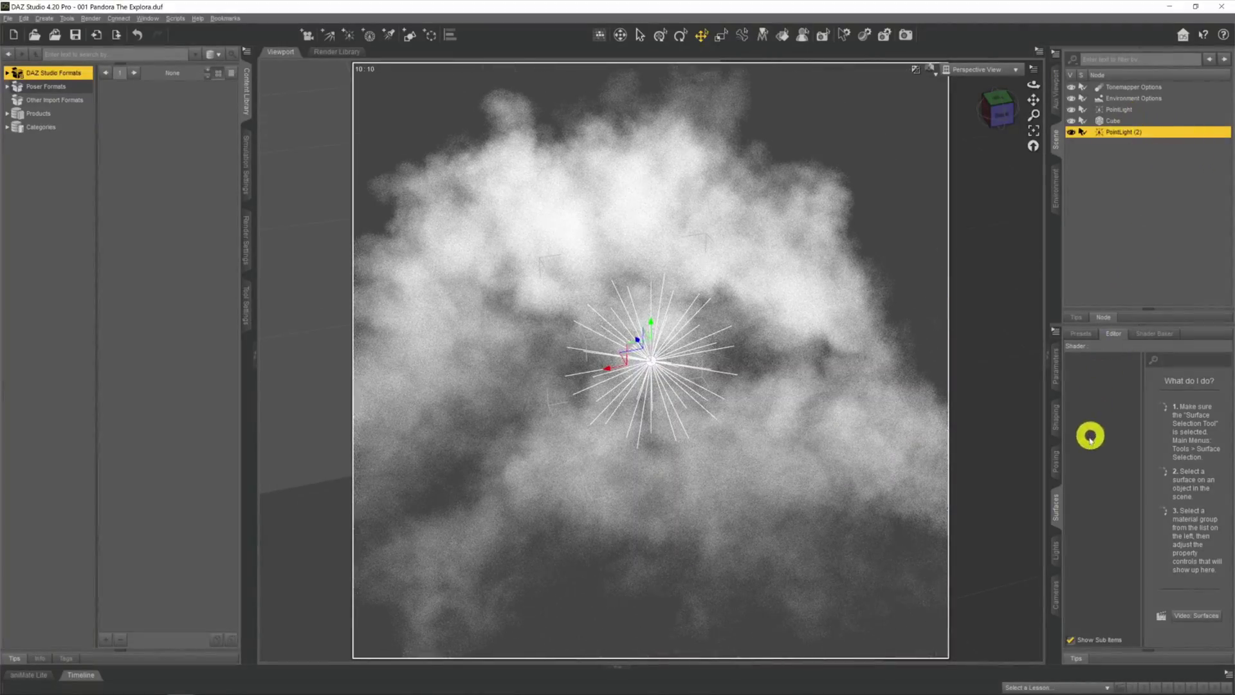
- Raise the Luminous Flux of the second point light to brighten it inside the cloud
click(1055, 546)
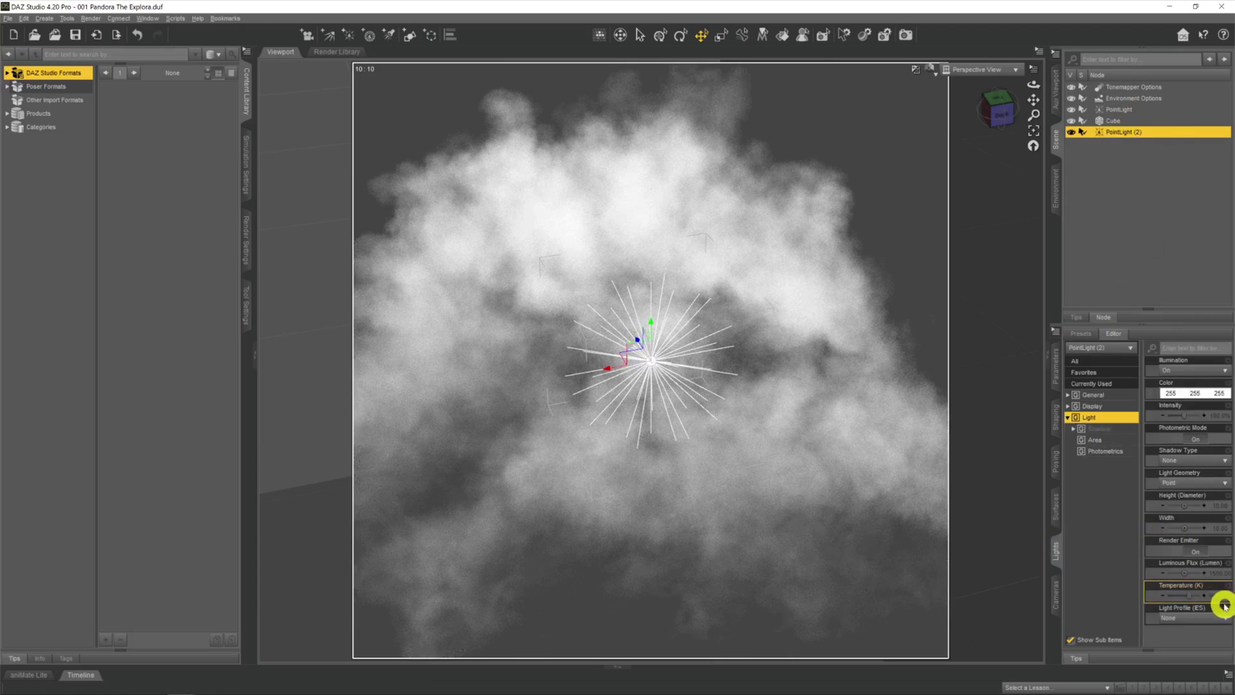
click(1220, 573)
click(1199, 572)
text(000)
key(Return)
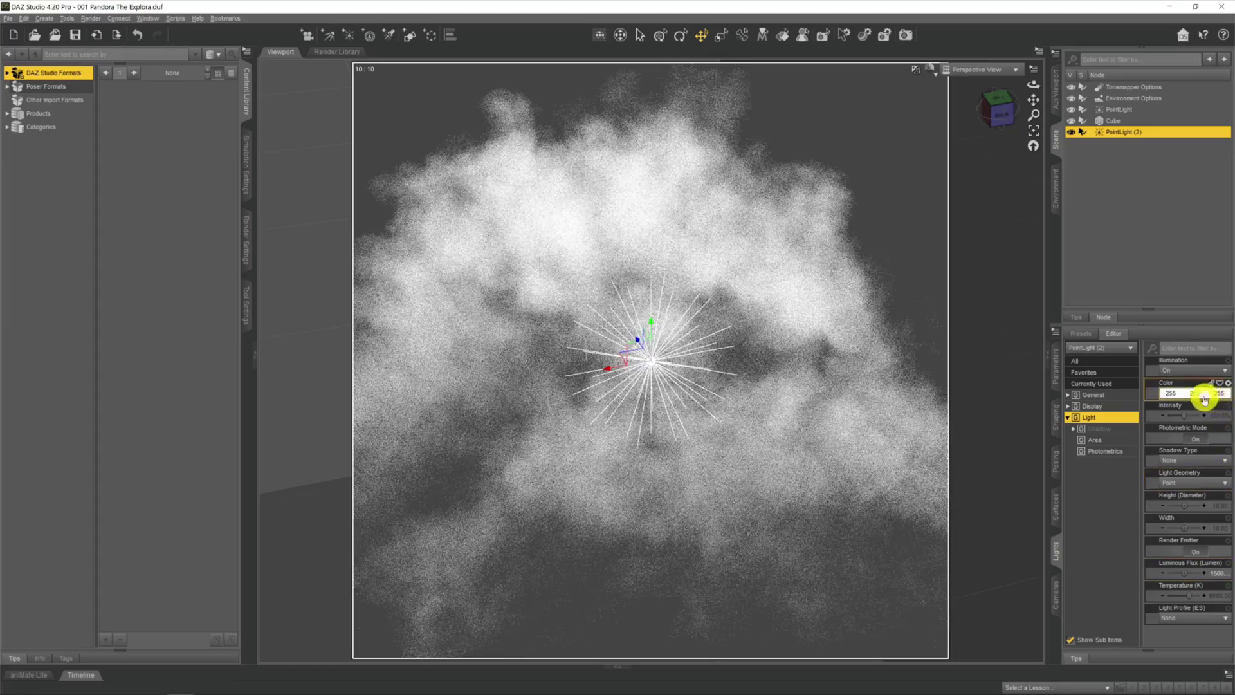
- Set the second point light's color to pure red (255, 0, 0)
click(1187, 391)
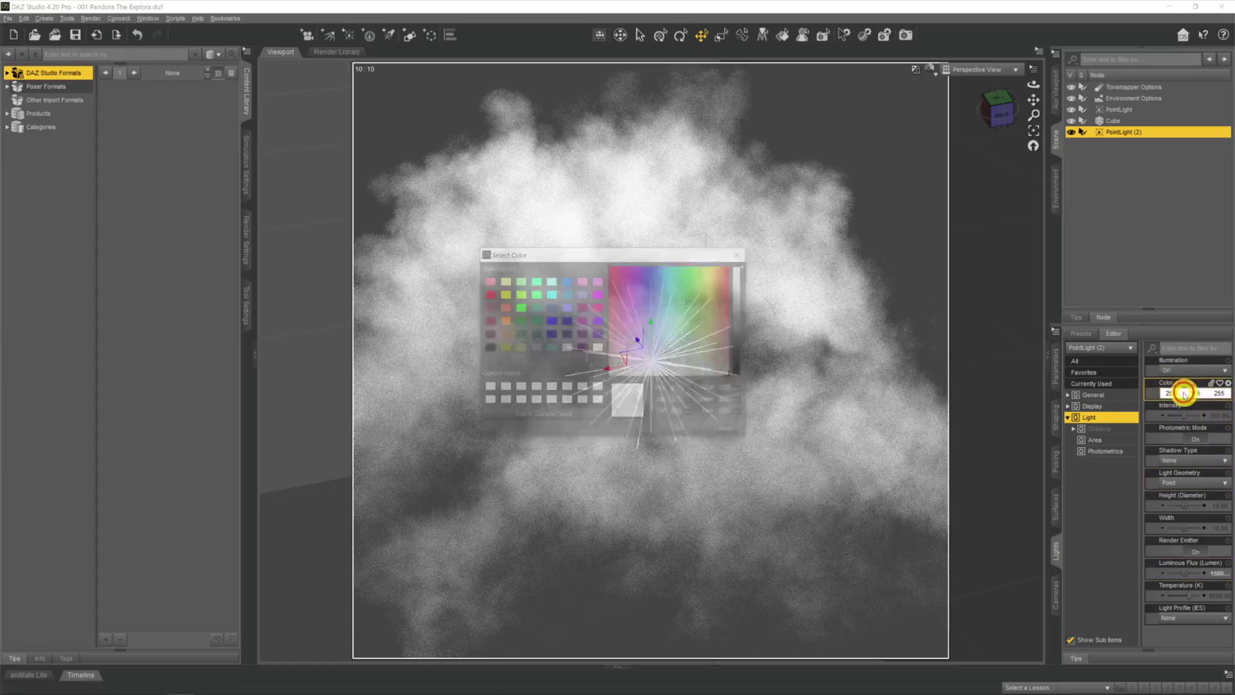
click(490, 294)
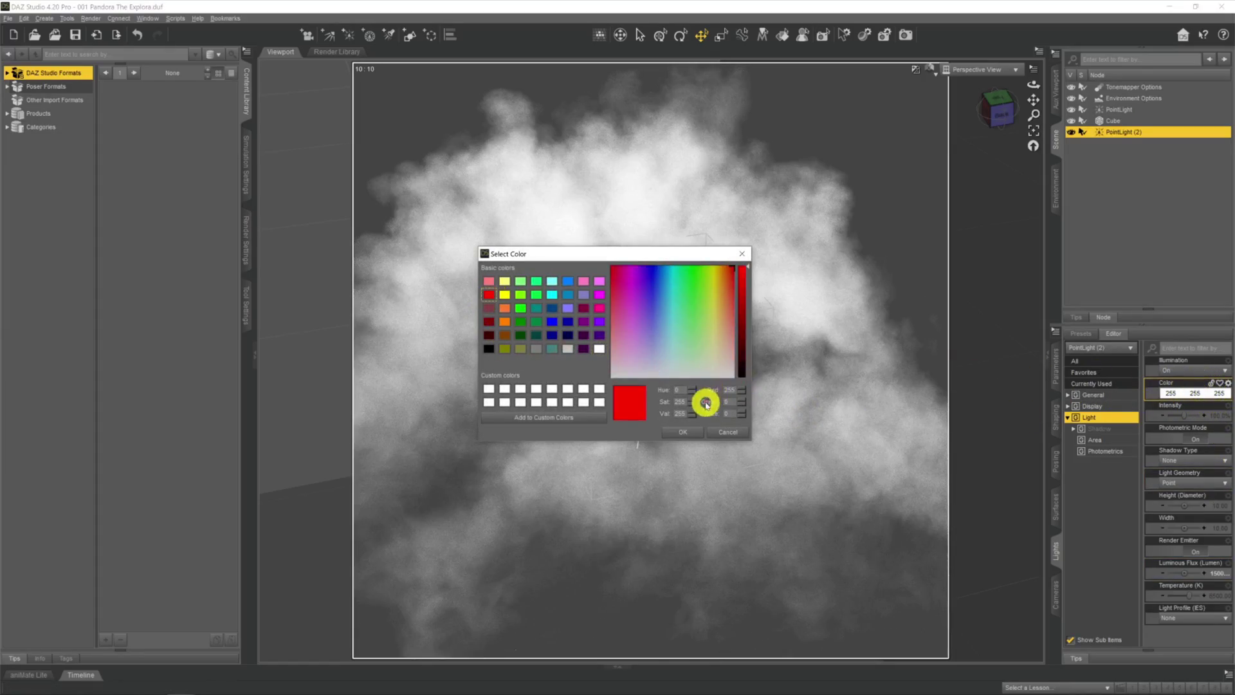
click(685, 430)
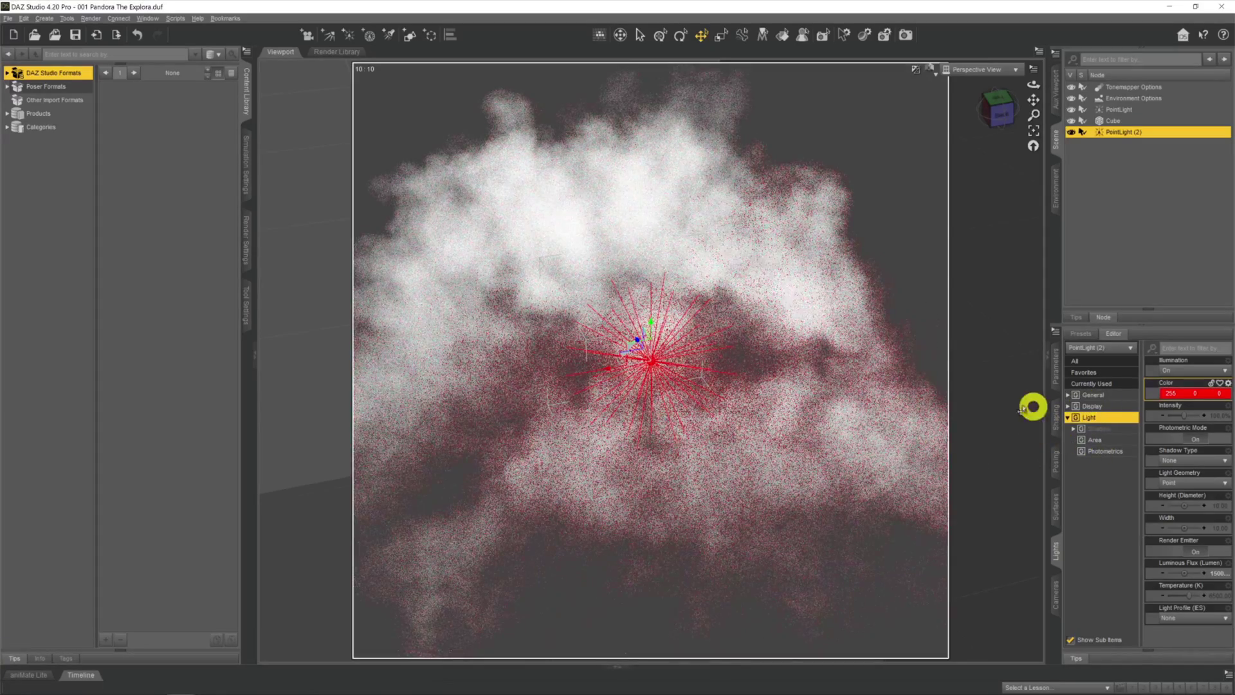
- Reduce the Luminous Flux of the first point light so the red light inside the cloud dominates
click(1125, 112)
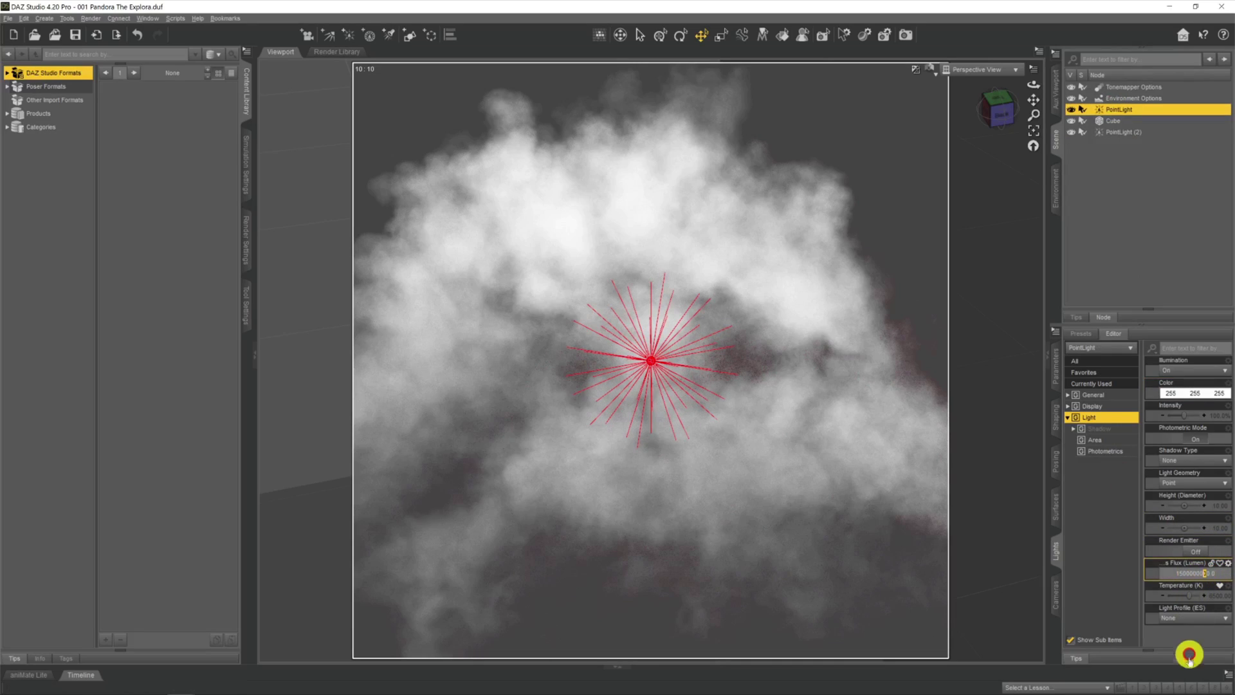
key(Return)
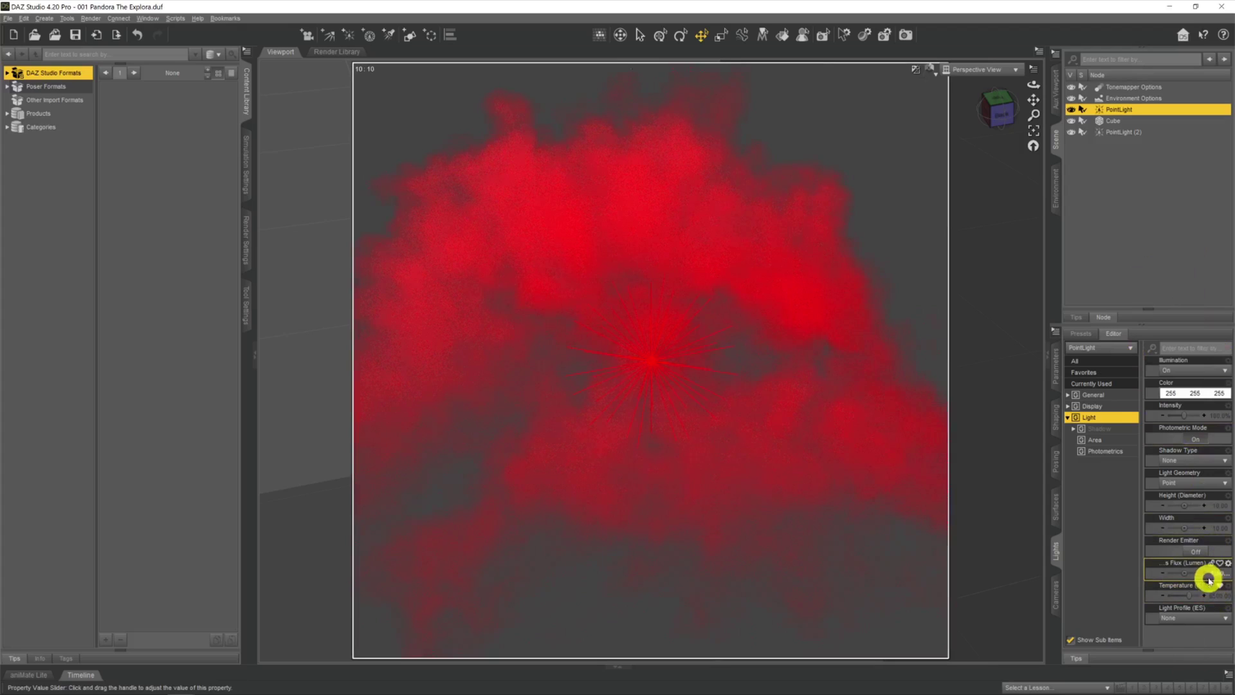
key(Return)
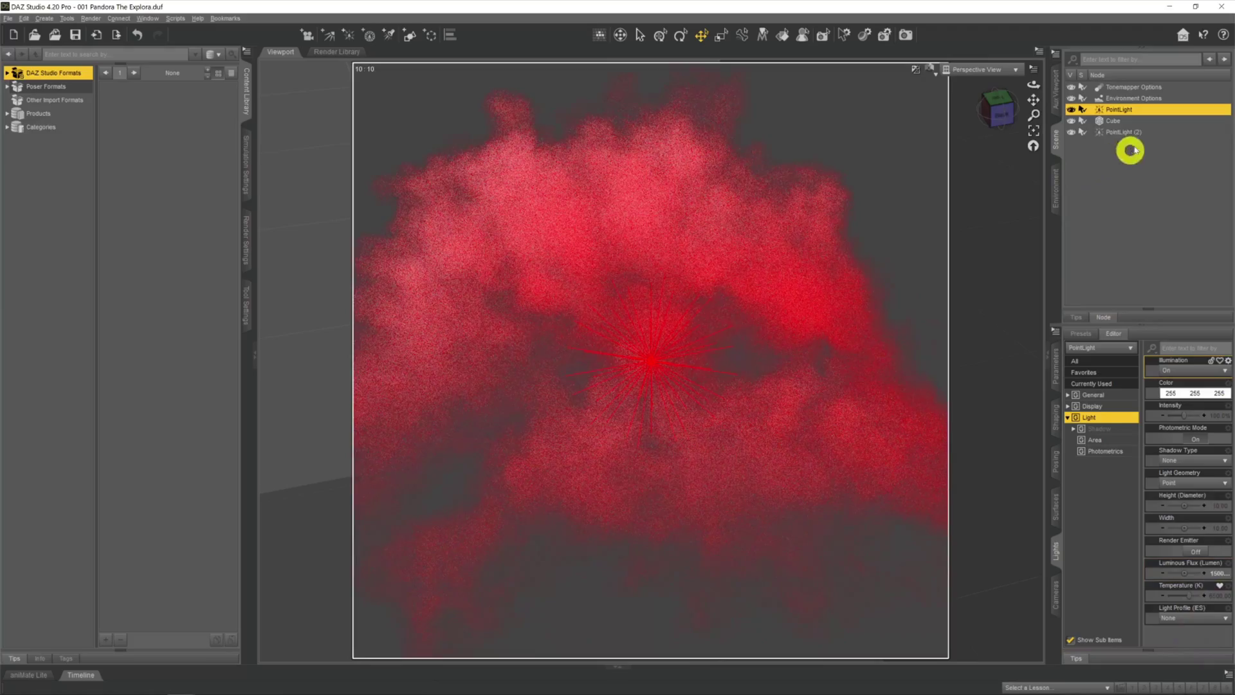
drag(1033, 86, 1034, 88)
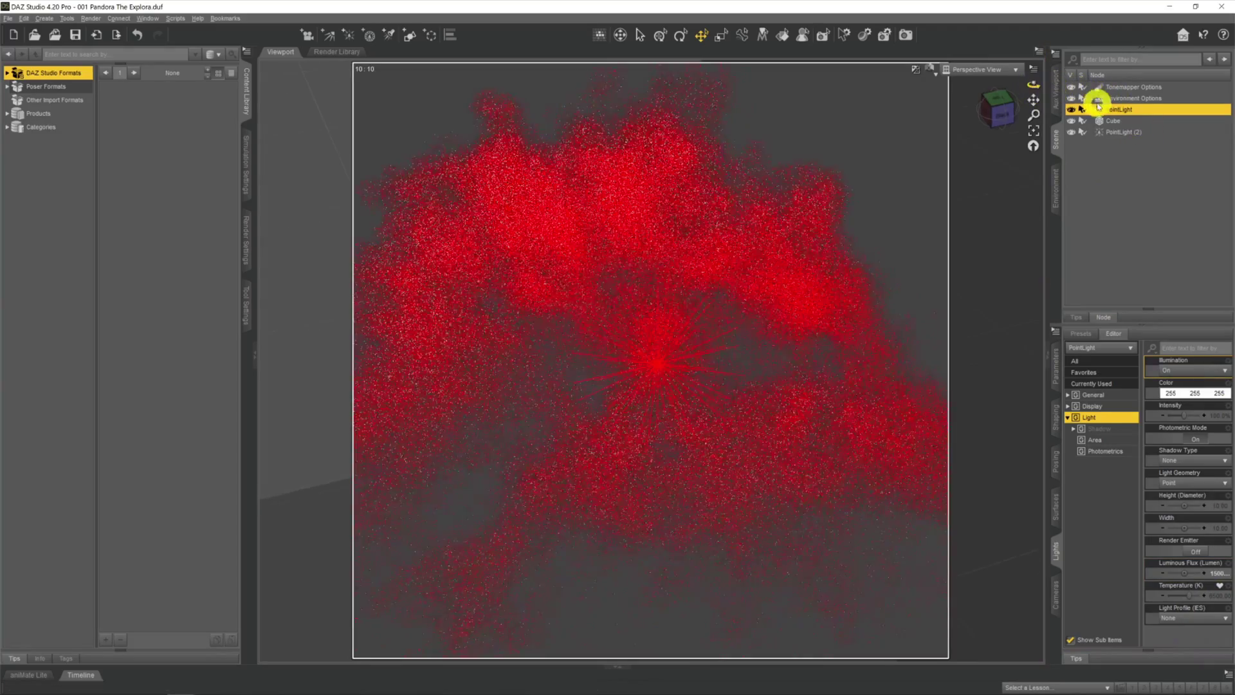
- Create a third point light deeper in the cloud, beyond the red one, placed with the active viewport transforms
click(1138, 132)
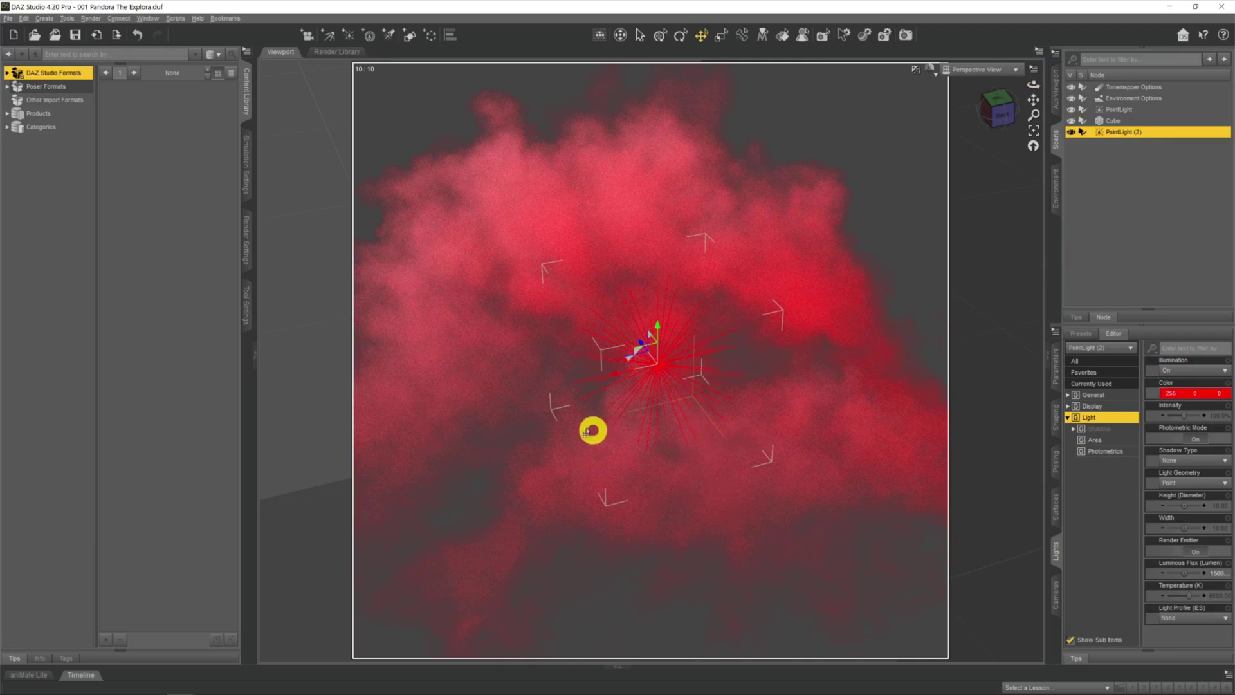
mouse_move(627, 362)
mouse_down()
mouse_move(643, 290)
mouse_move(690, 428)
mouse_move(725, 405)
mouse_up()
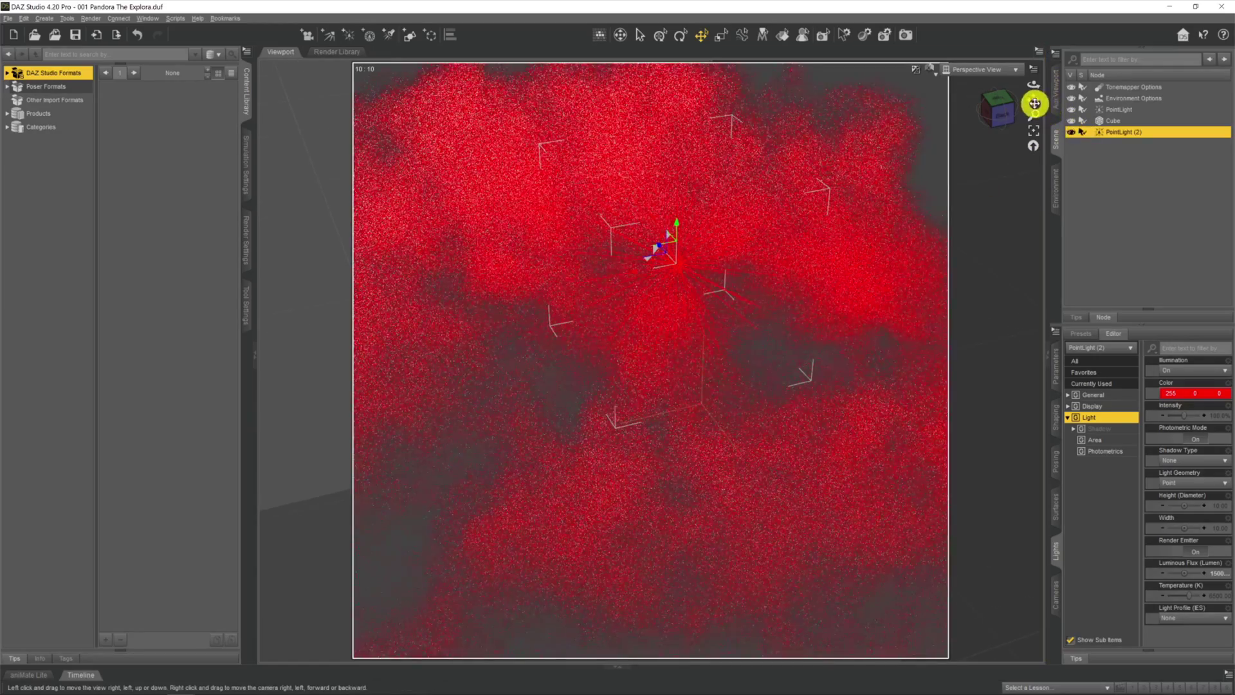
drag(1033, 101, 755, 322)
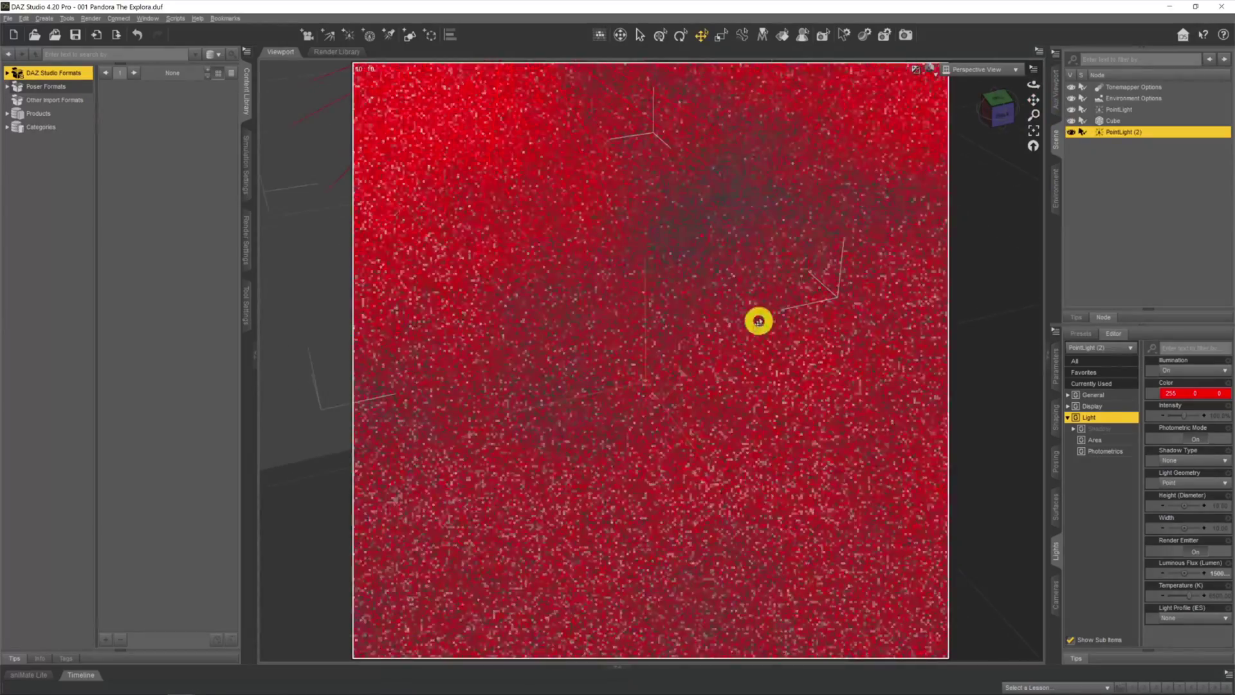
drag(1030, 102, 6, 303)
click(49, 18)
click(66, 77)
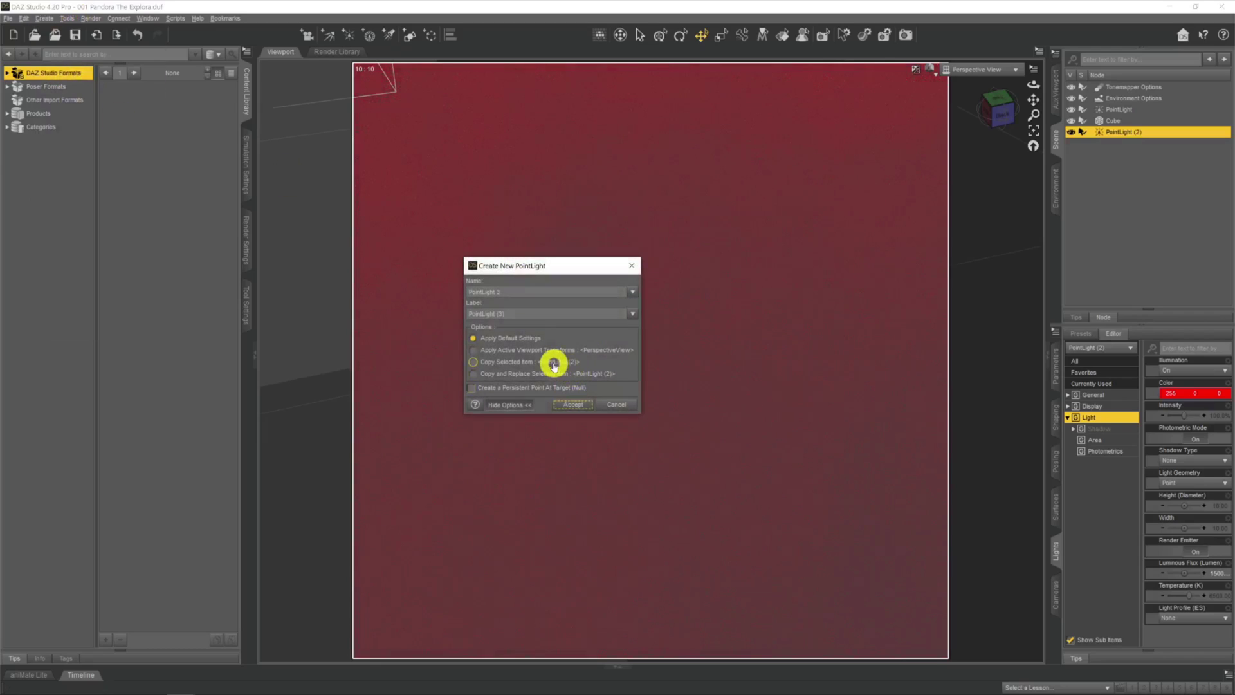
click(583, 404)
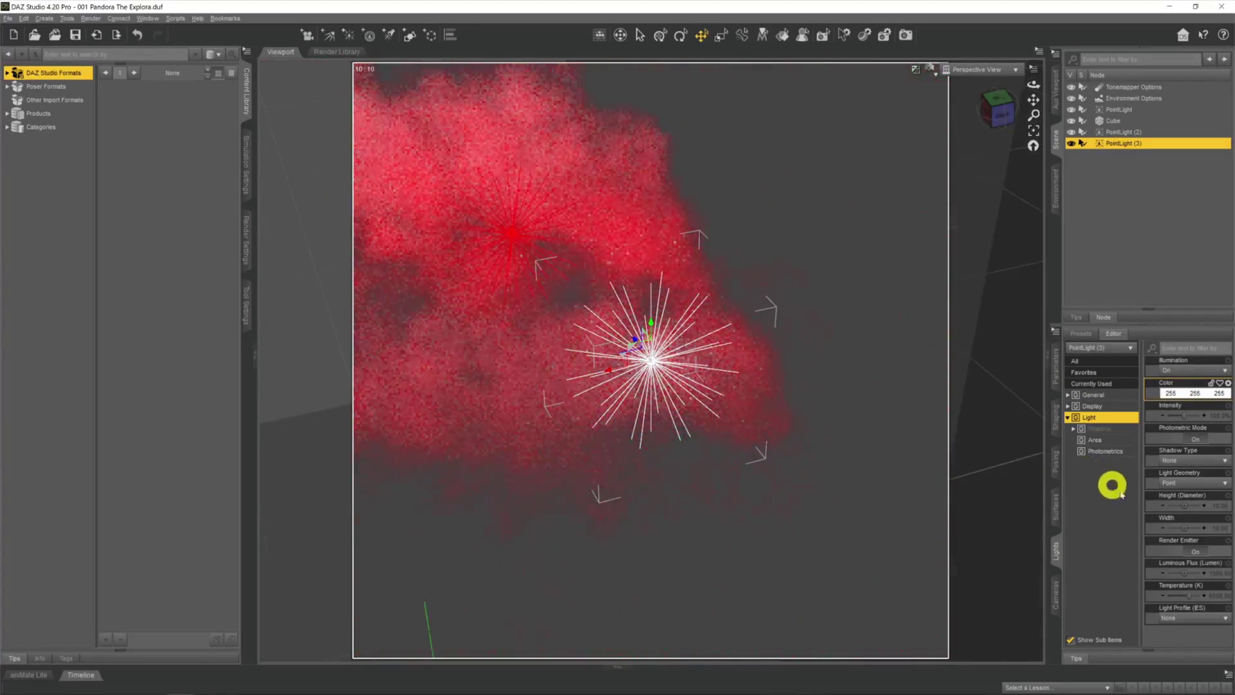
- Raise the third point light's Luminous Flux to 15000000, and reduce it again to let the red light show
click(1213, 572)
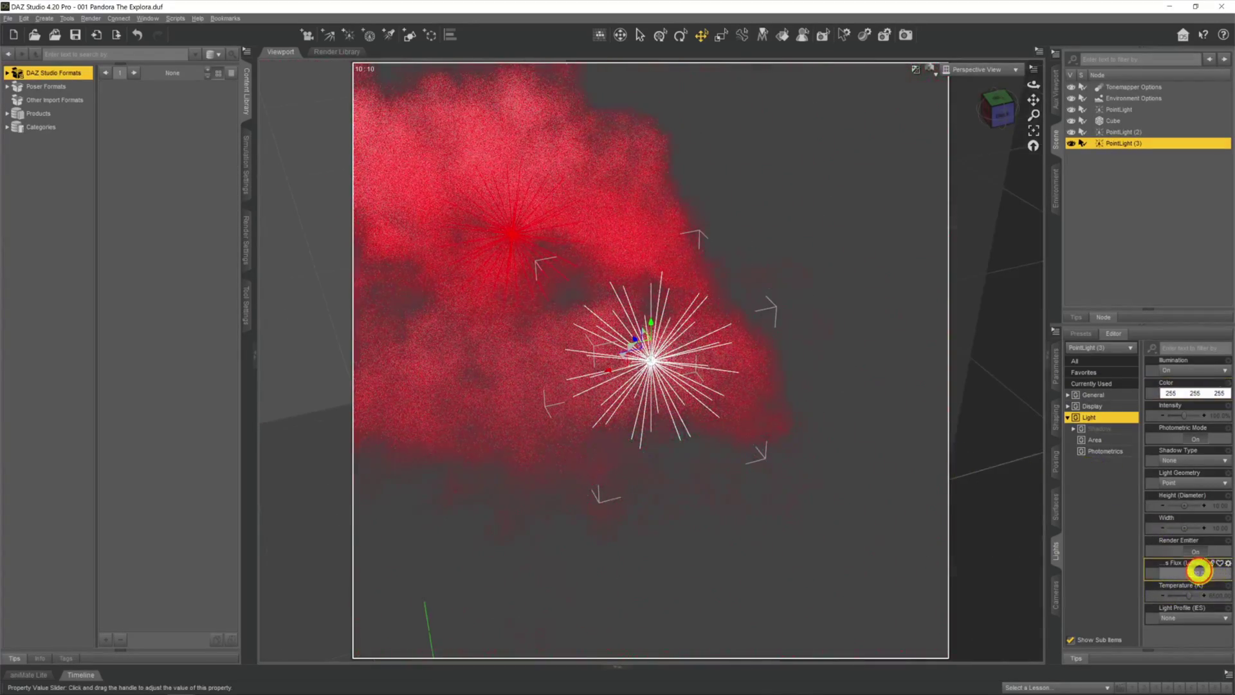
text(15000000)
key(Return)
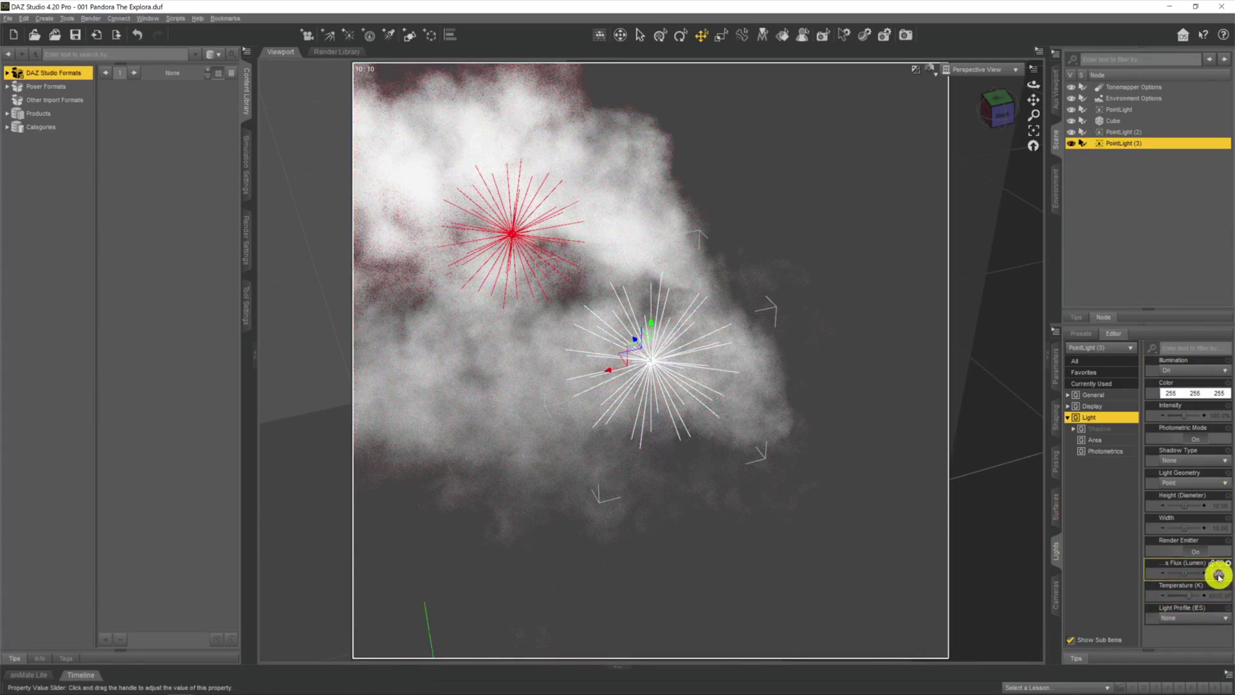
key(Return)
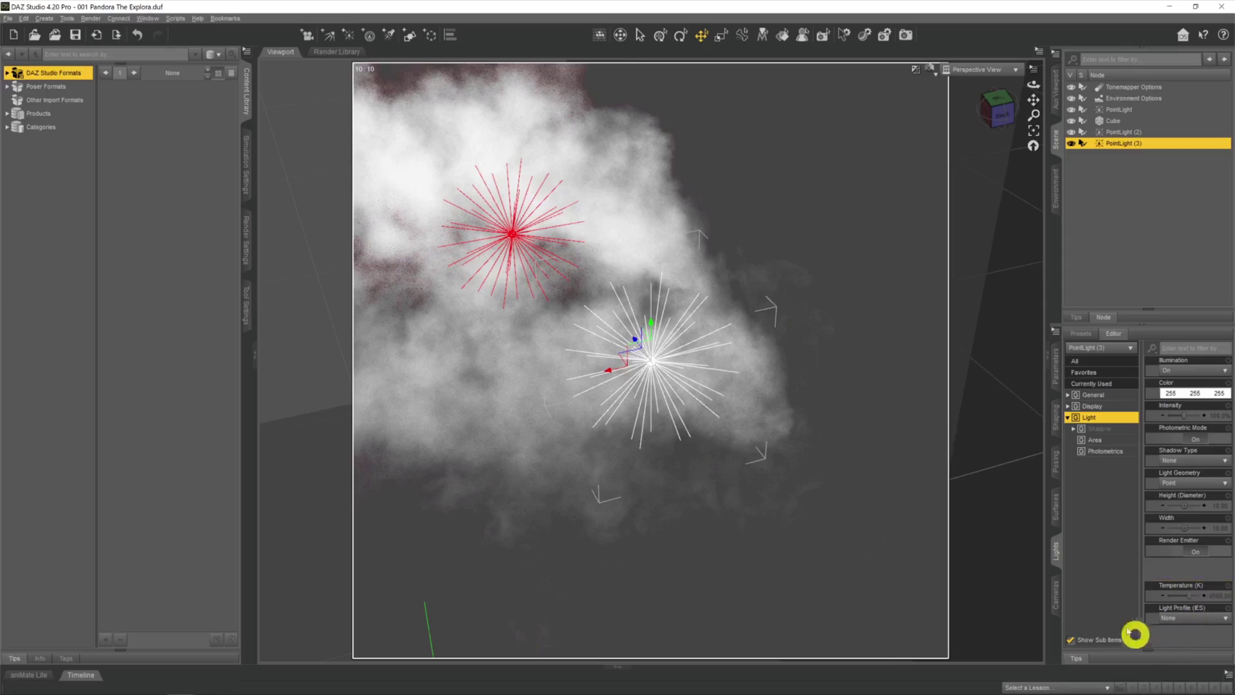
drag(1034, 97, 1045, 116)
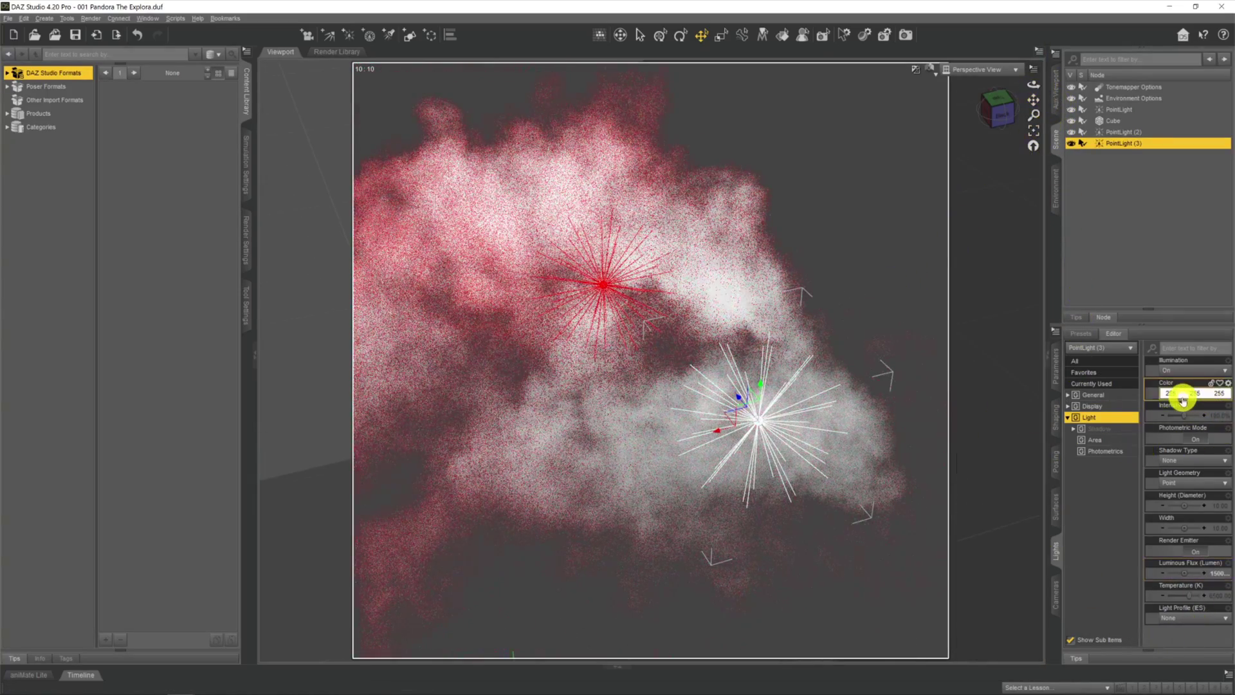
- Set the third point light's color to pure blue (0, 0, 255)
click(1187, 393)
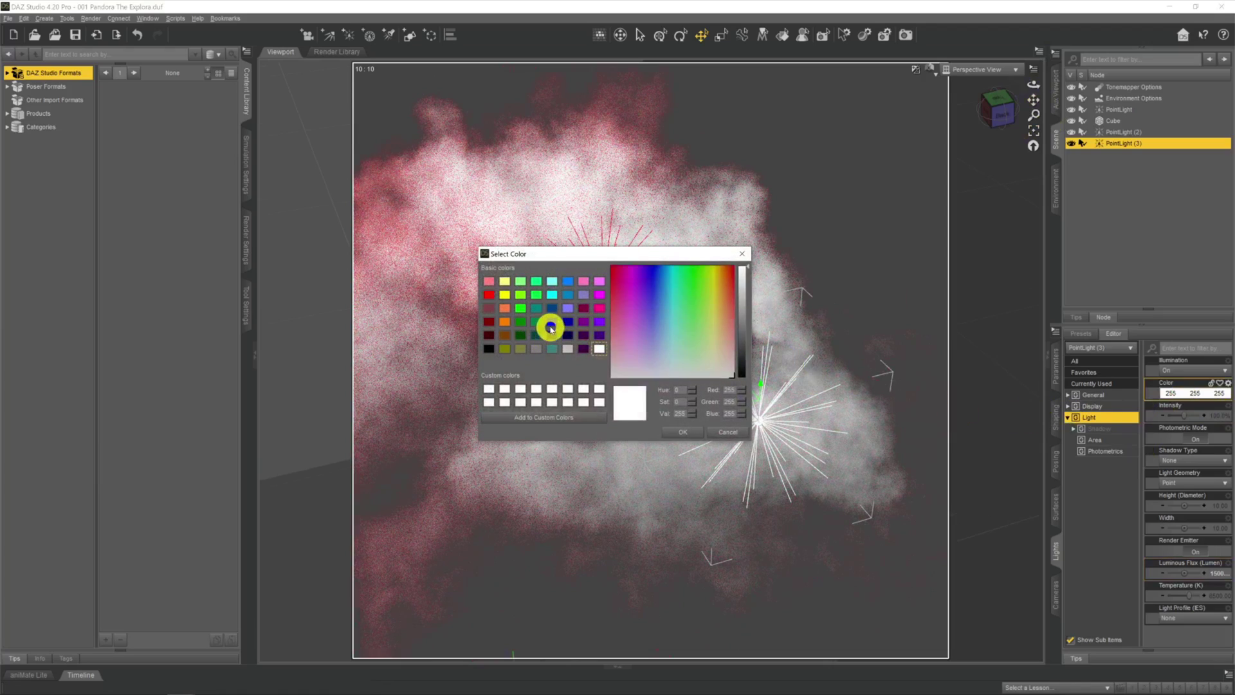
click(551, 324)
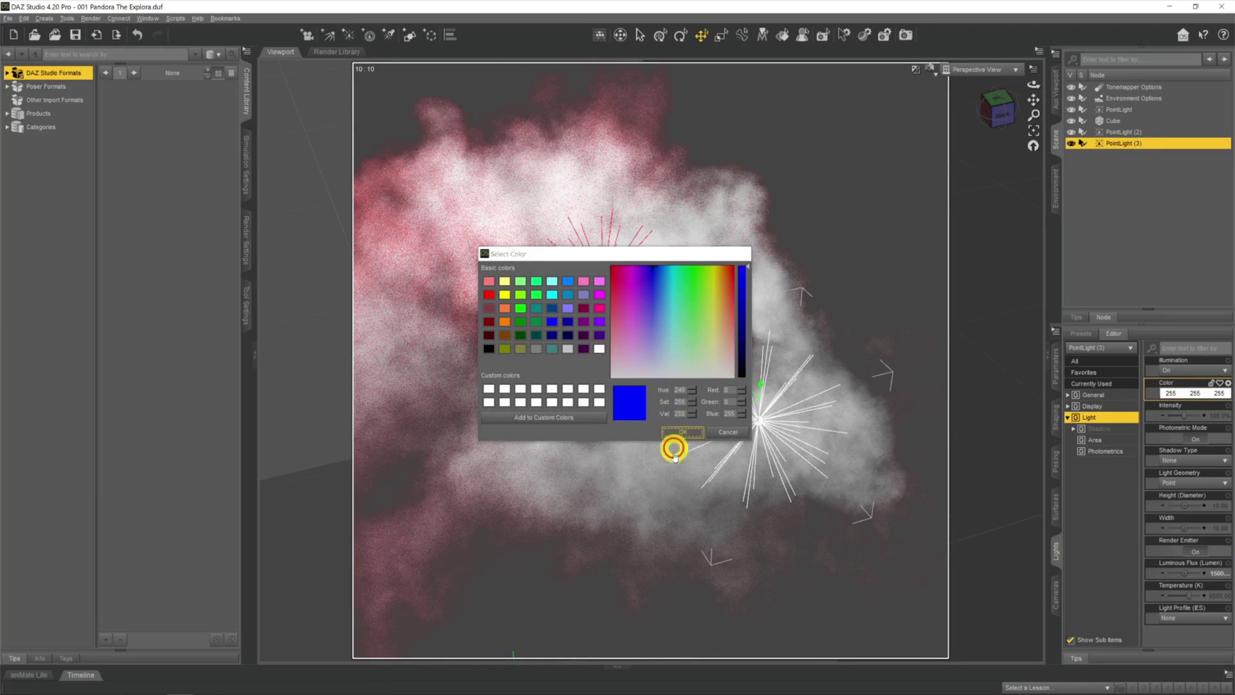
click(674, 440)
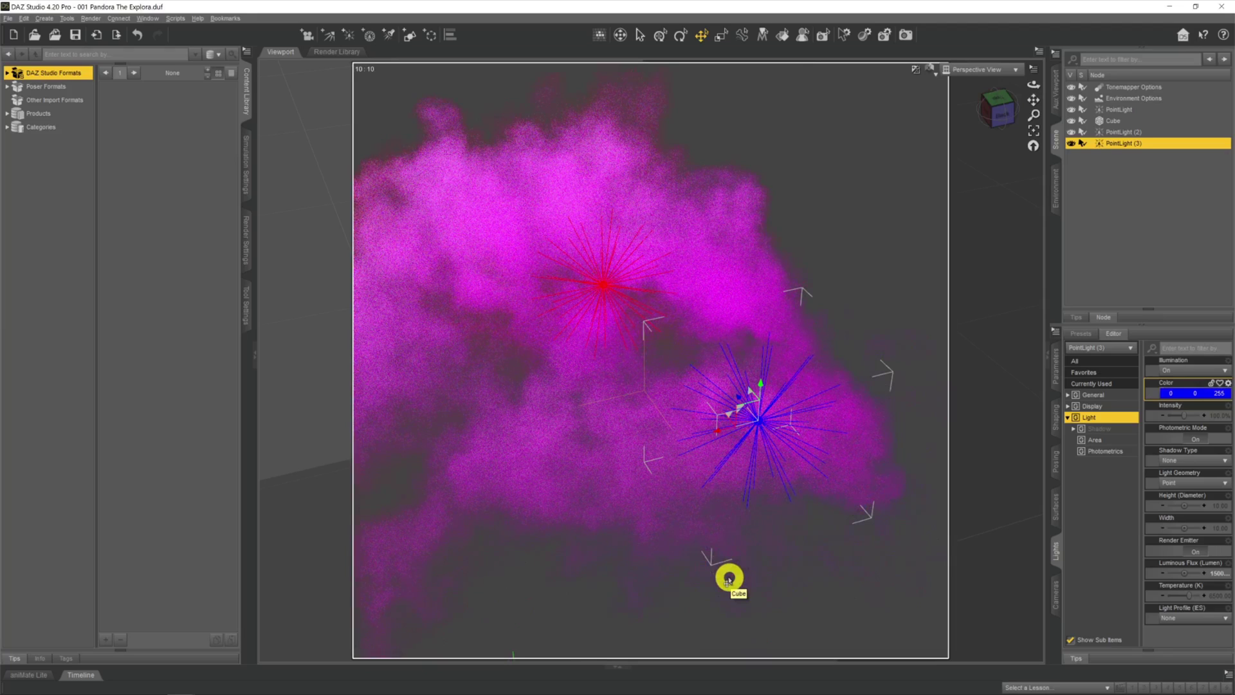
- Rebalance the Luminous Flux of the blue and red point lights so both colors stand out in the cloud
click(1213, 573)
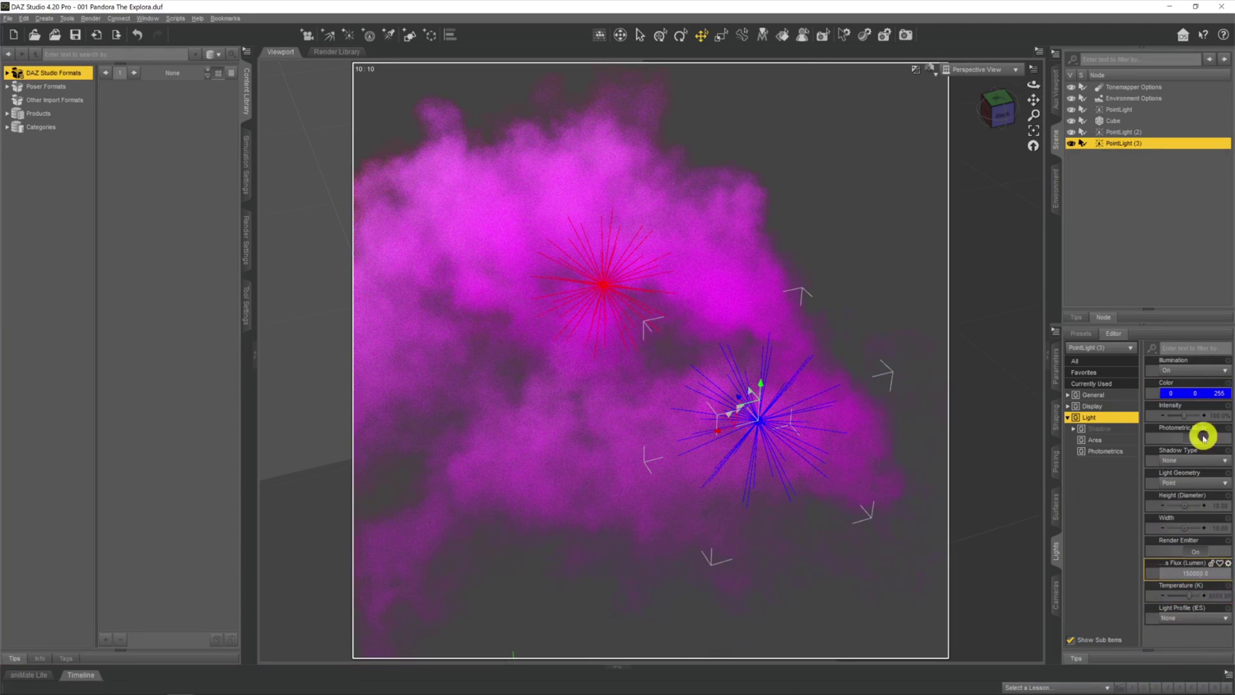
key(Return)
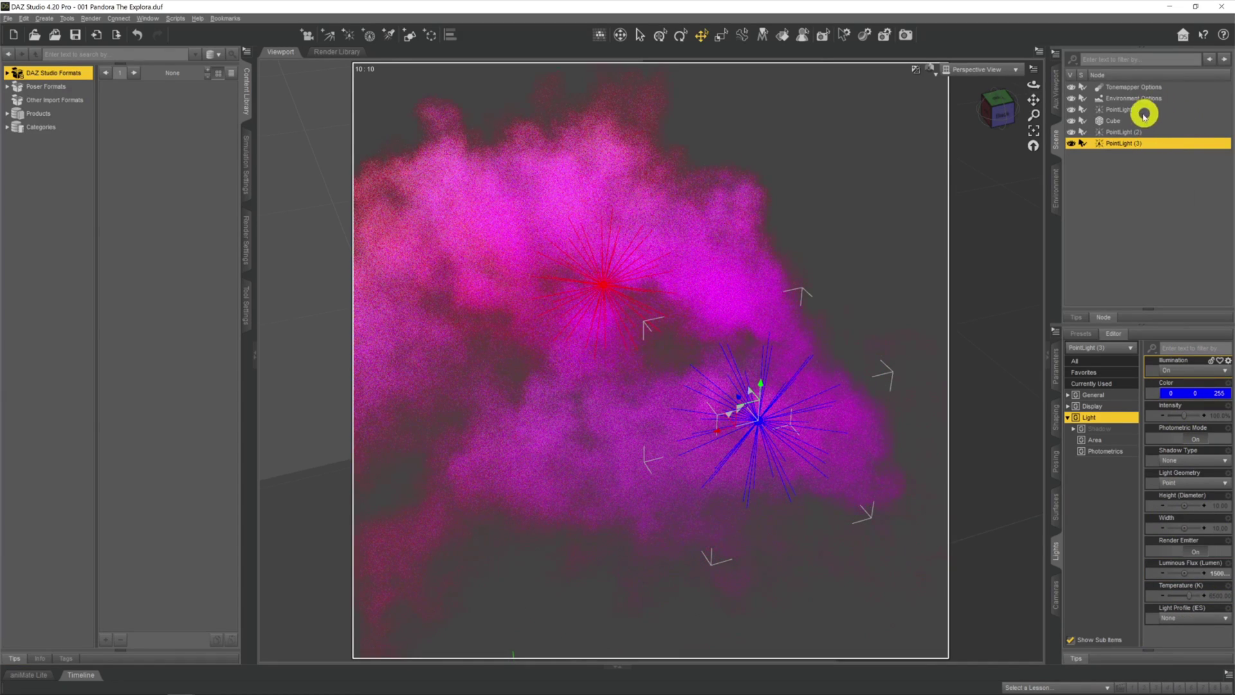
click(1122, 132)
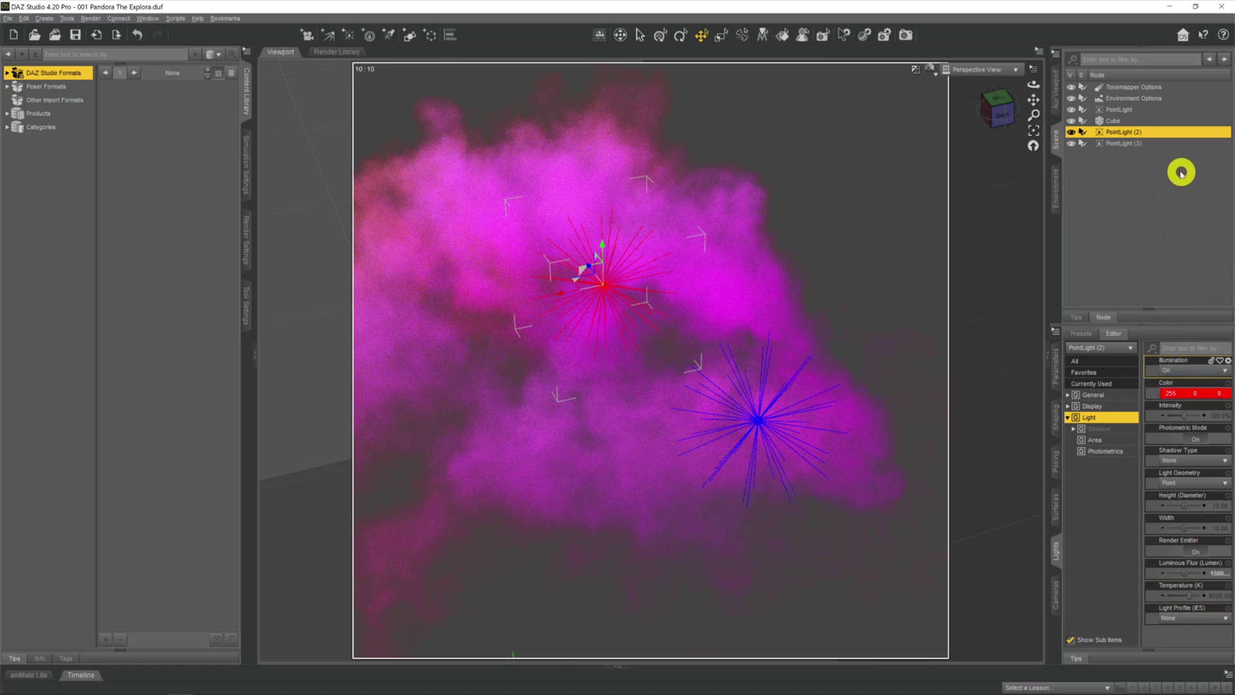
click(1159, 619)
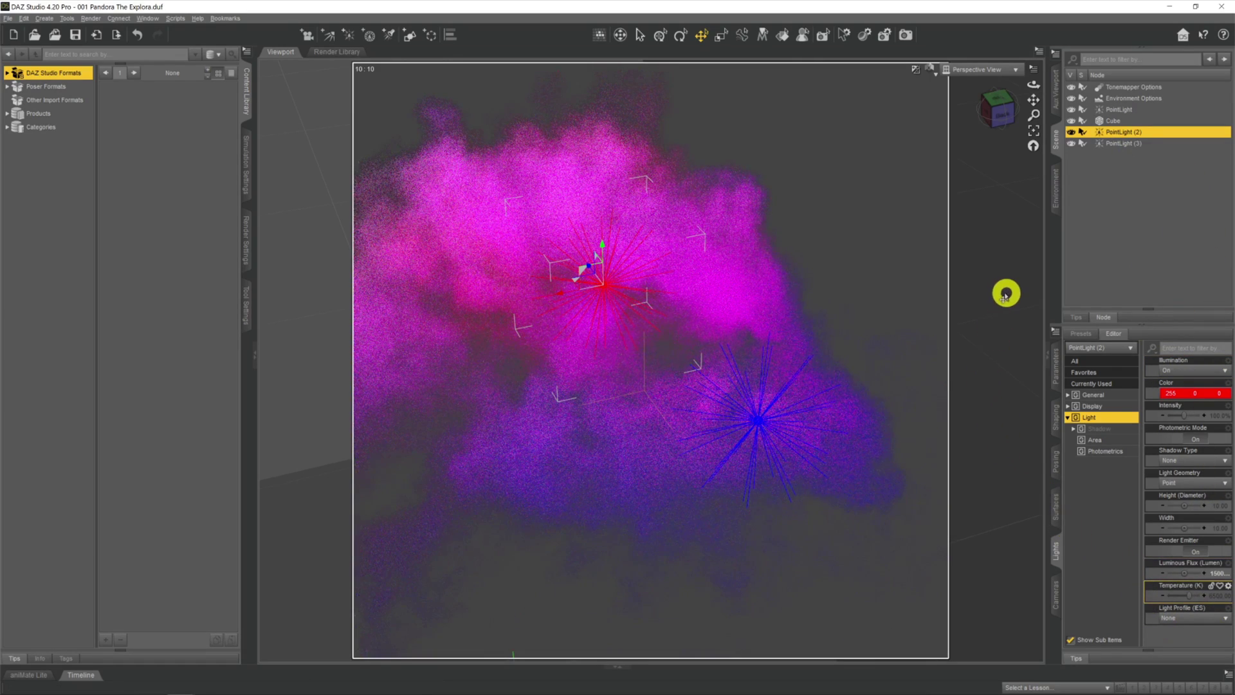
- Create a fourth point light inside the cloud on the side opposite the blue one, placed with the active viewport transforms
drag(1038, 104, 1038, 104)
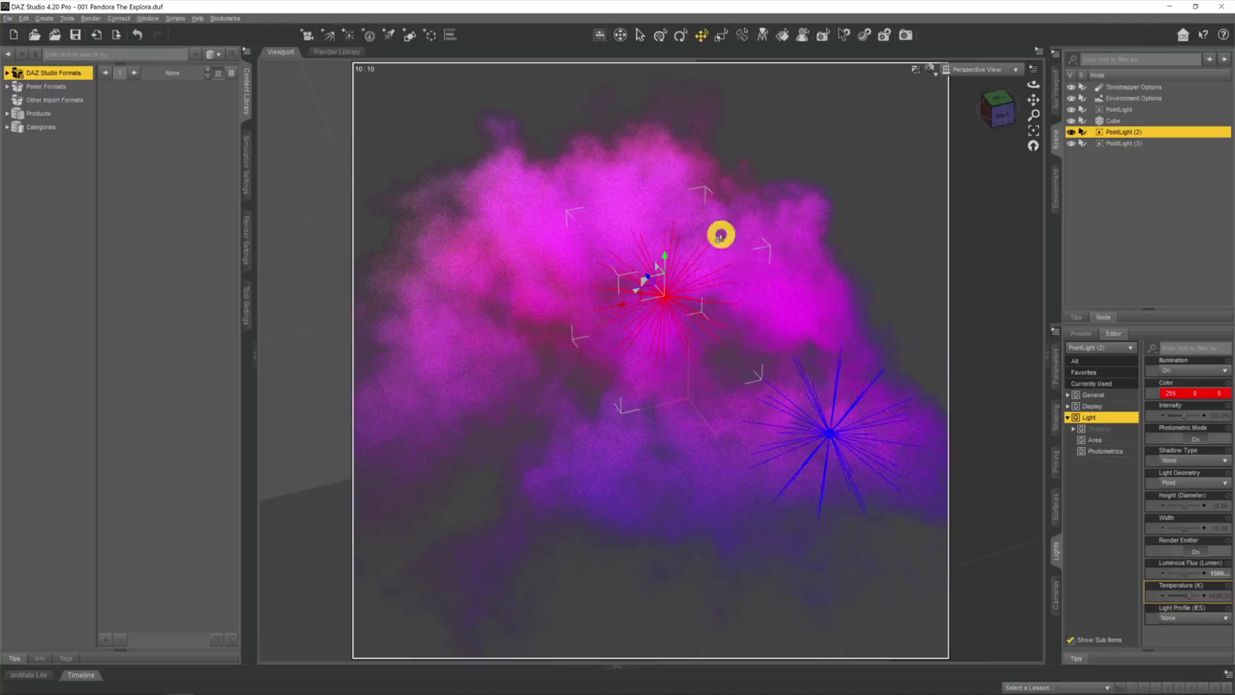
scroll(740, 225, up, 3)
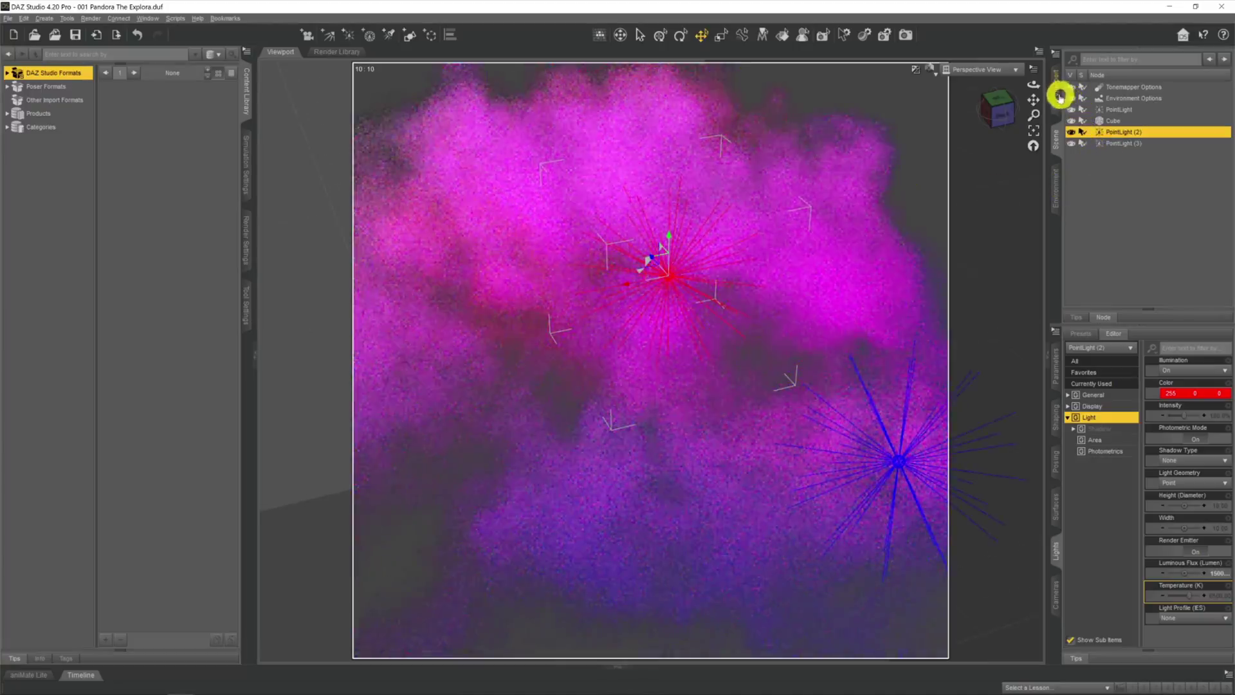
drag(1036, 99, 639, 295)
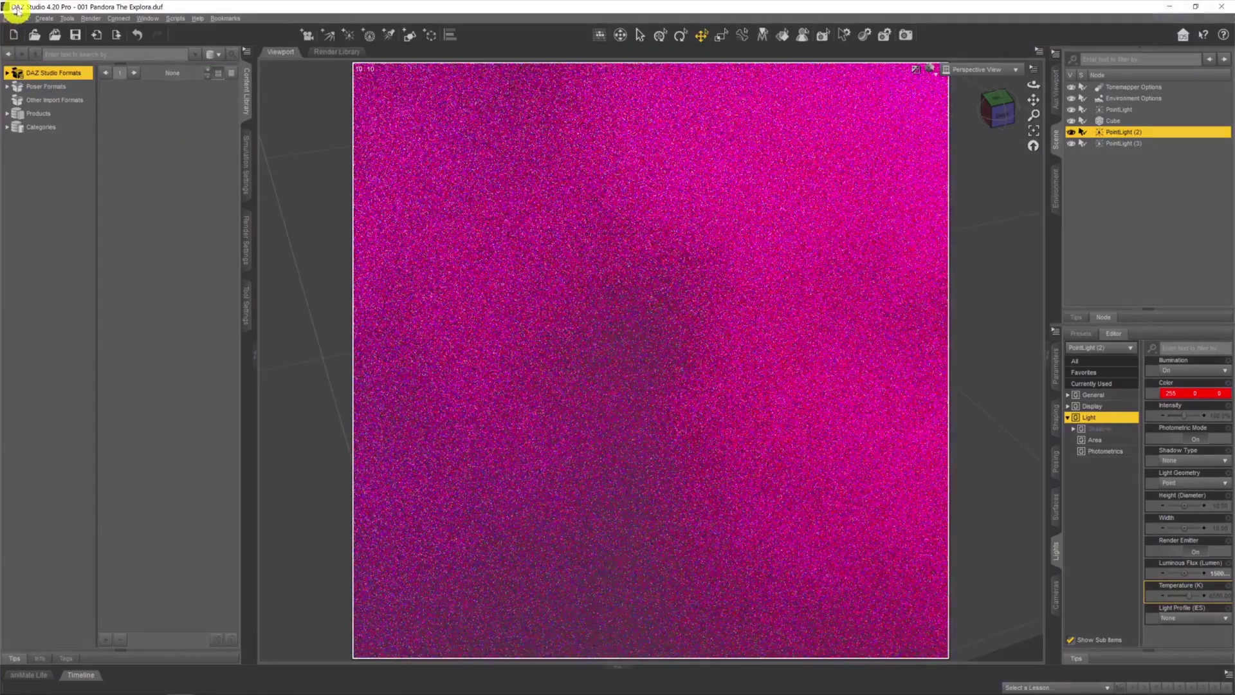
click(9, 18)
click(105, 91)
click(41, 18)
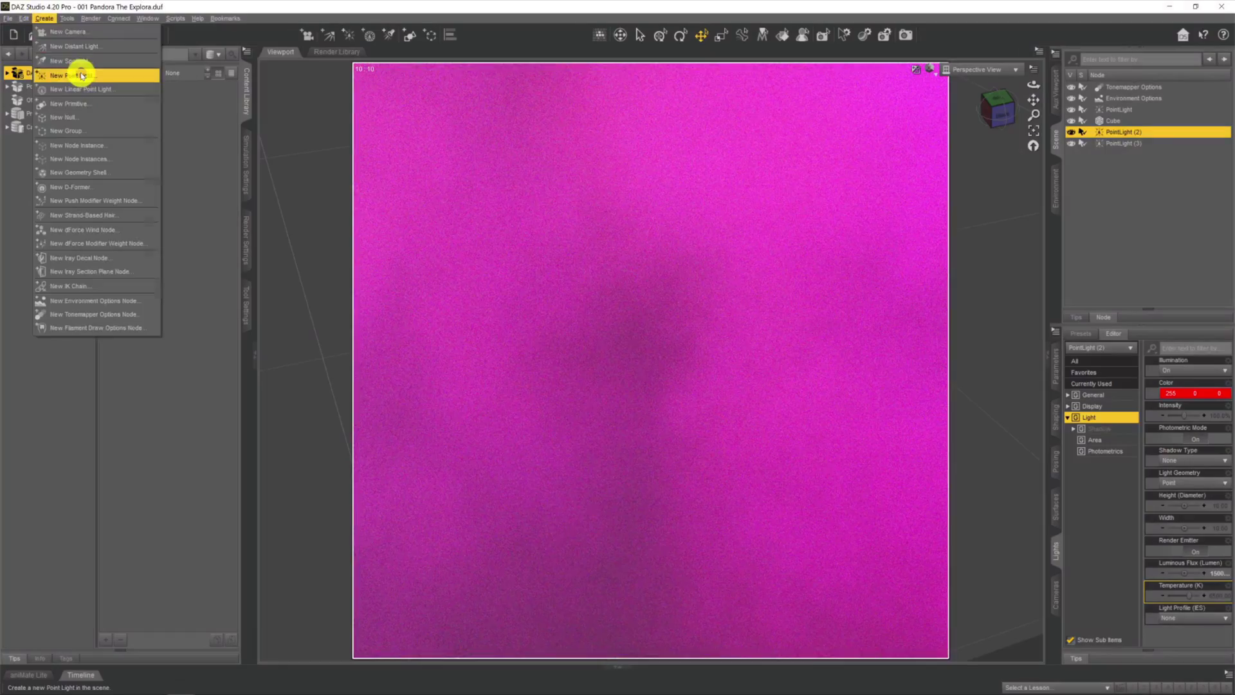
click(81, 76)
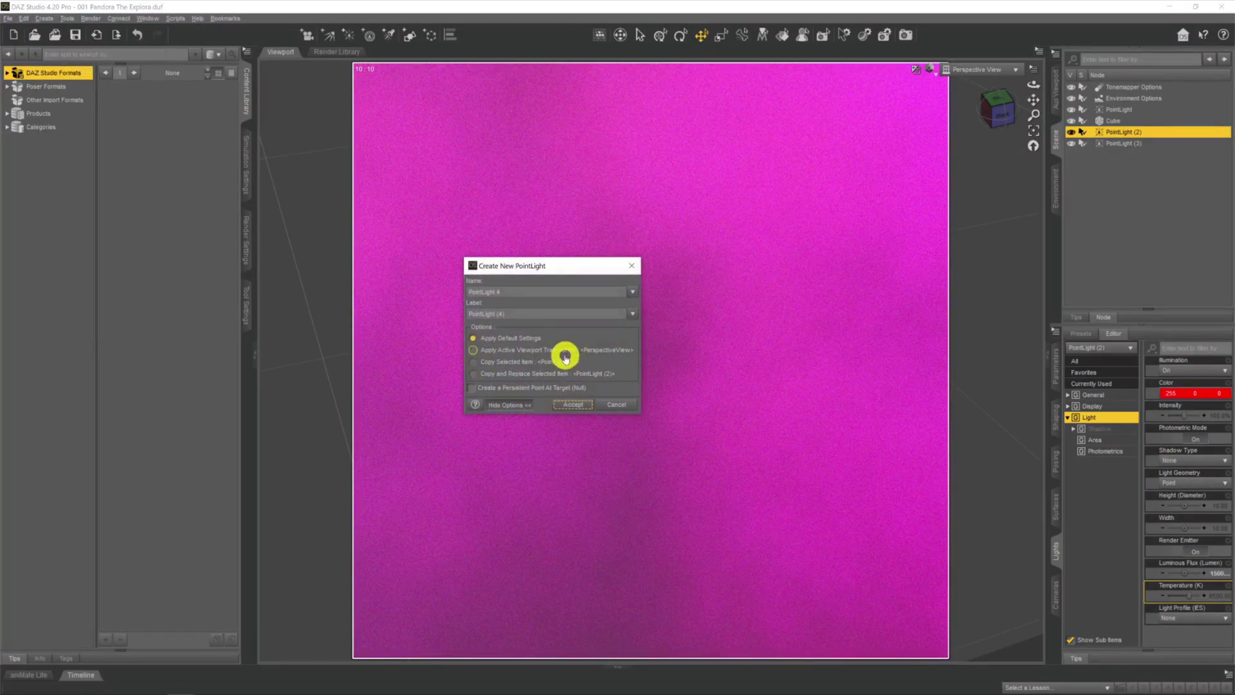
click(571, 407)
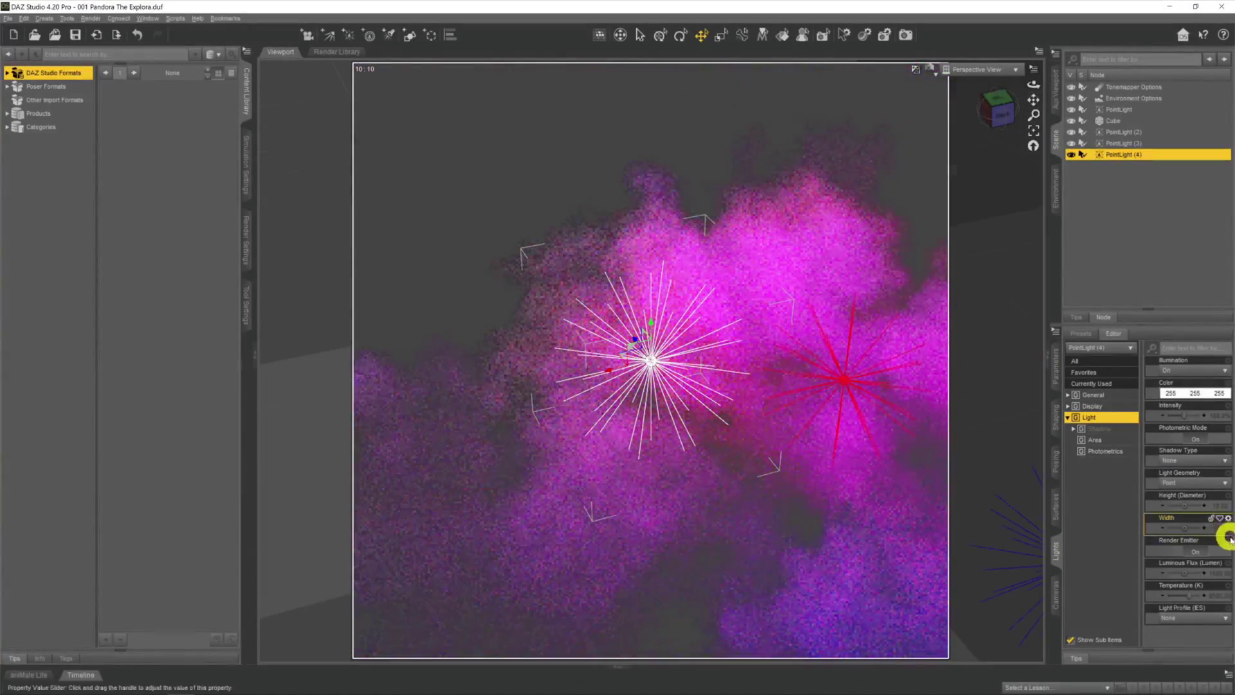
- Raise the fourth point light's Luminous Flux, and reduce it to balance with the red and blue lights
drag(1194, 575, 1221, 623)
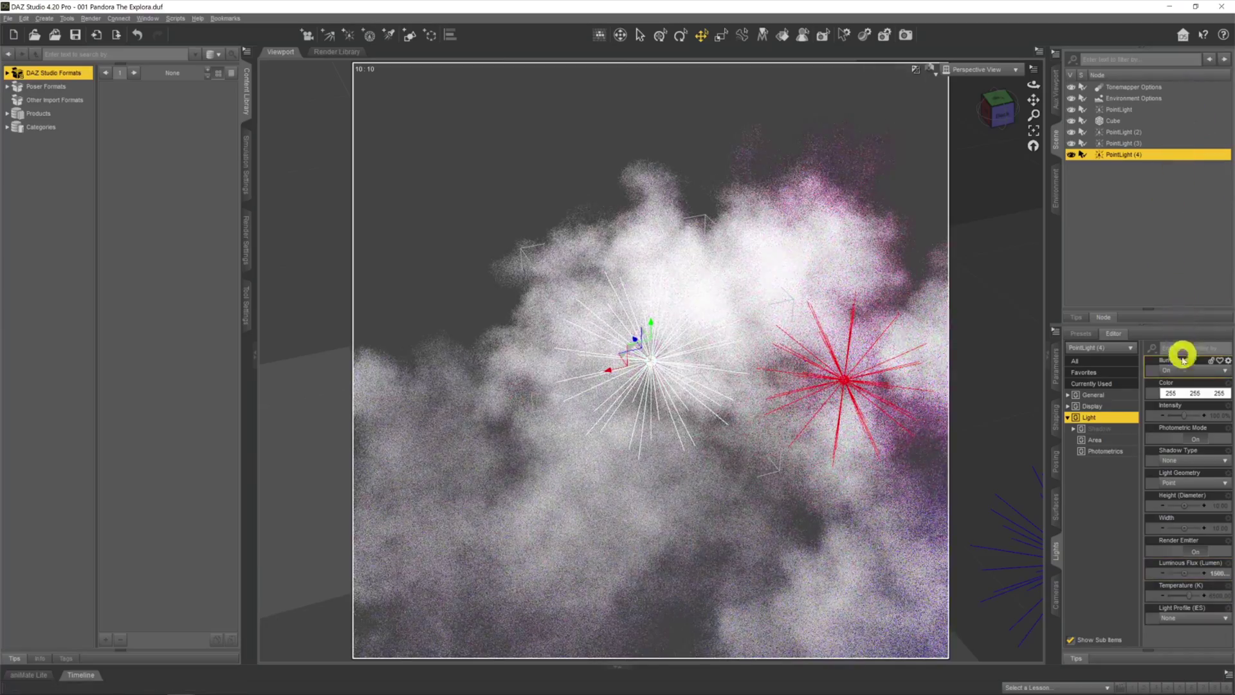
alt+drag(959, 412, 920, 433)
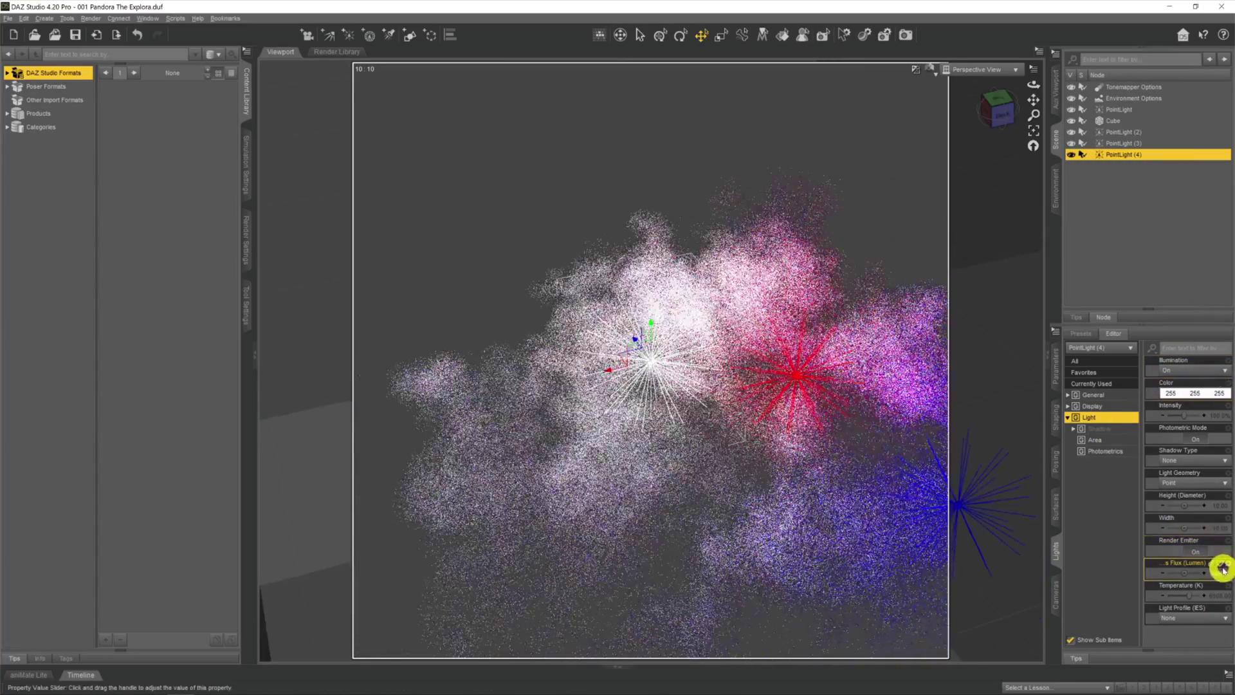
click(1195, 573)
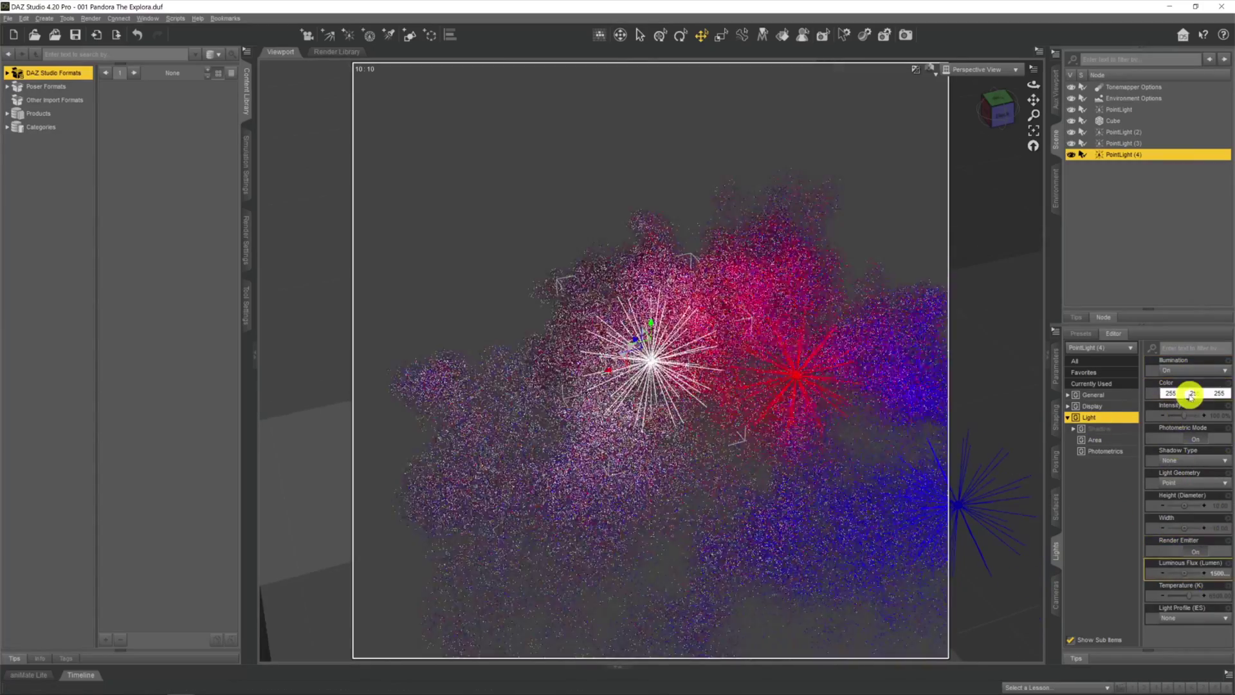
- Set the fourth point light's color to yellow-green (128, 255, 0)
click(1181, 391)
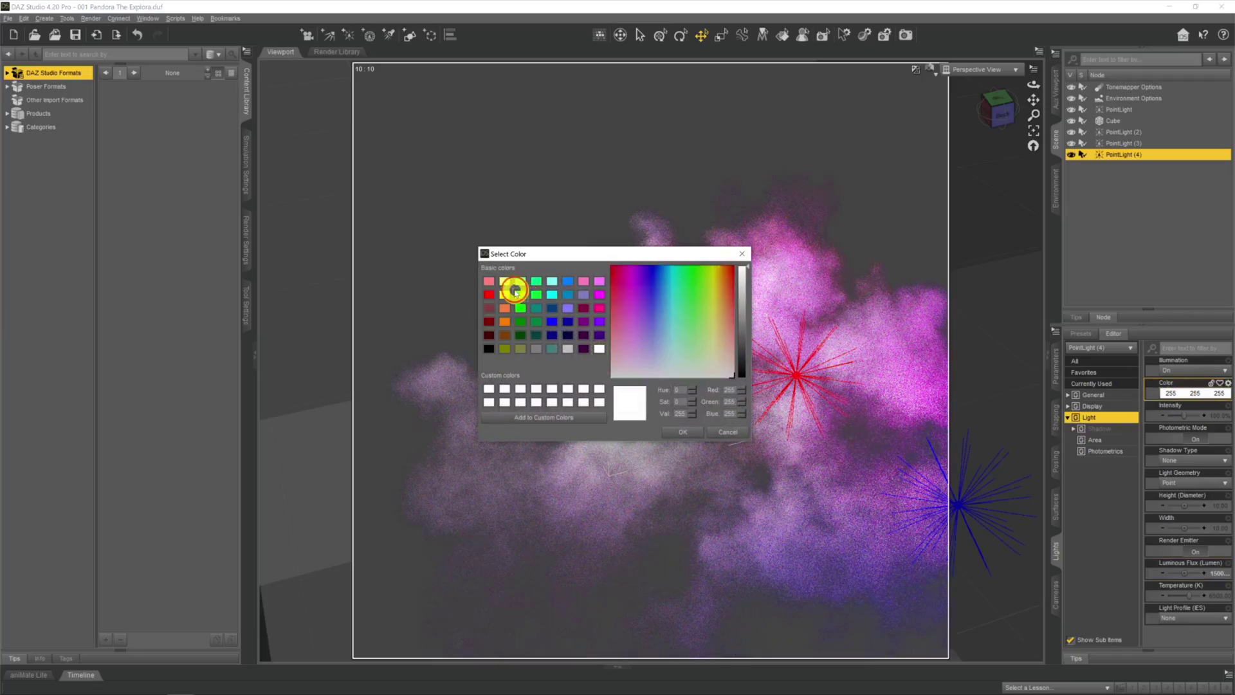
click(684, 433)
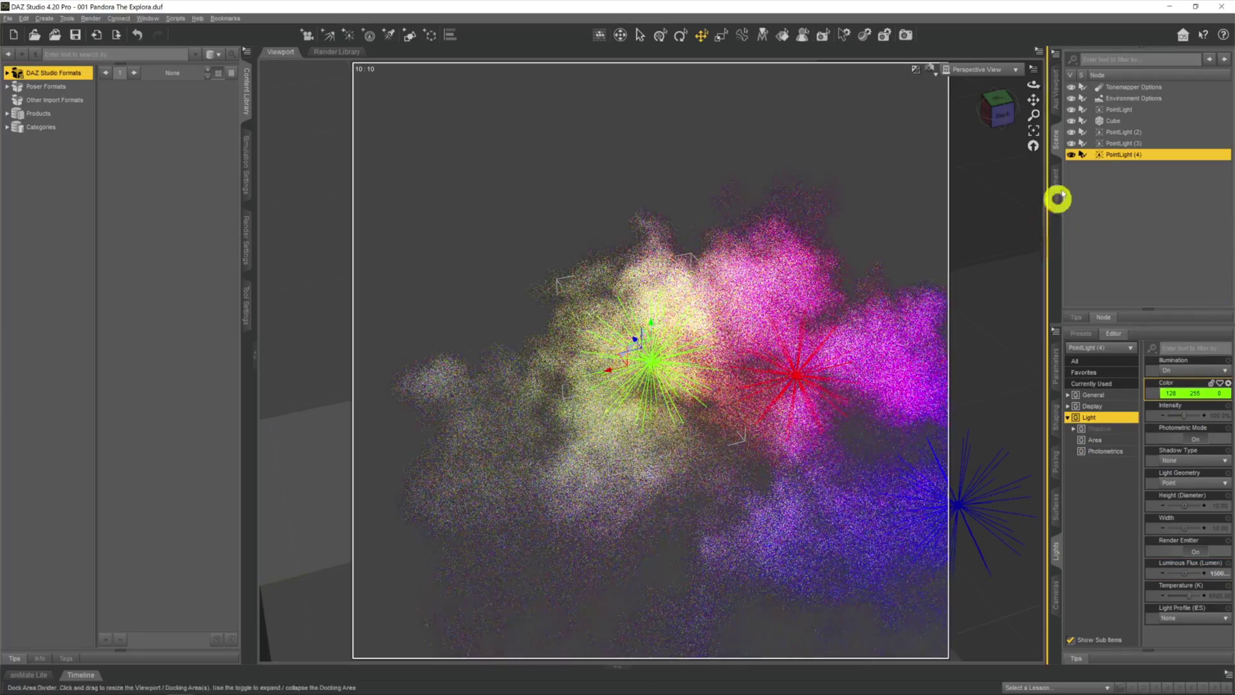
drag(1034, 104, 1033, 101)
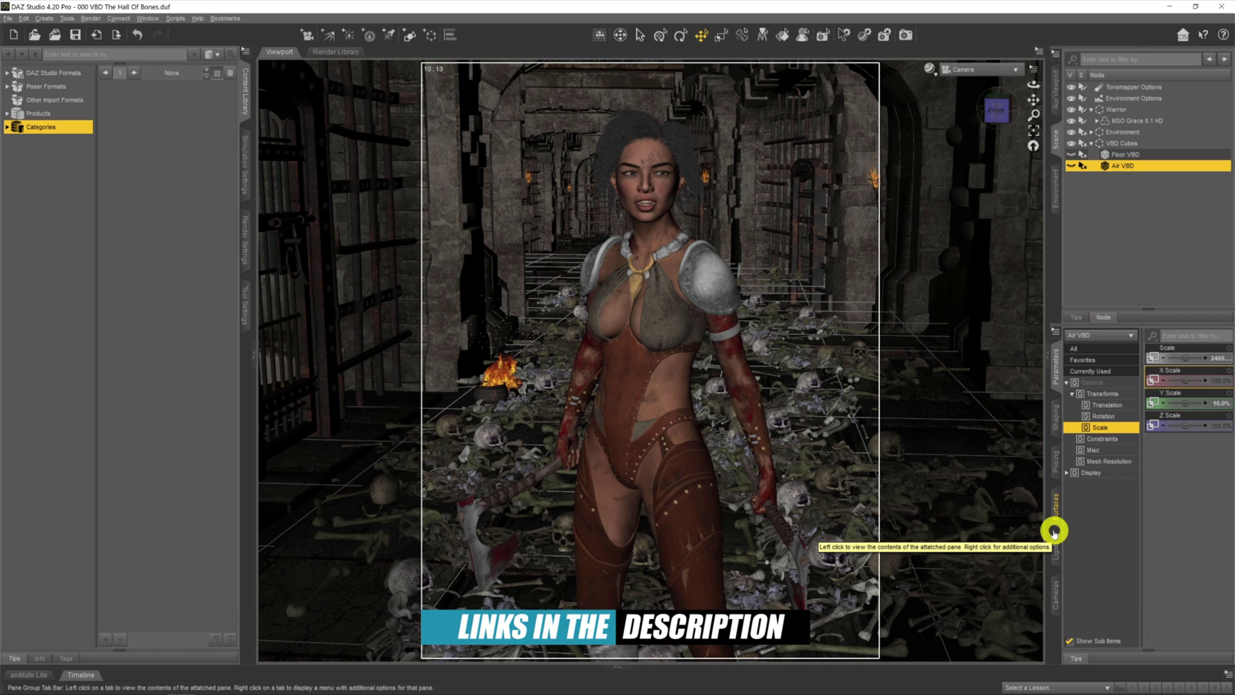
- Select the Floor VBD cube in the Hall of Bones scene and turn its visibility on
click(1156, 156)
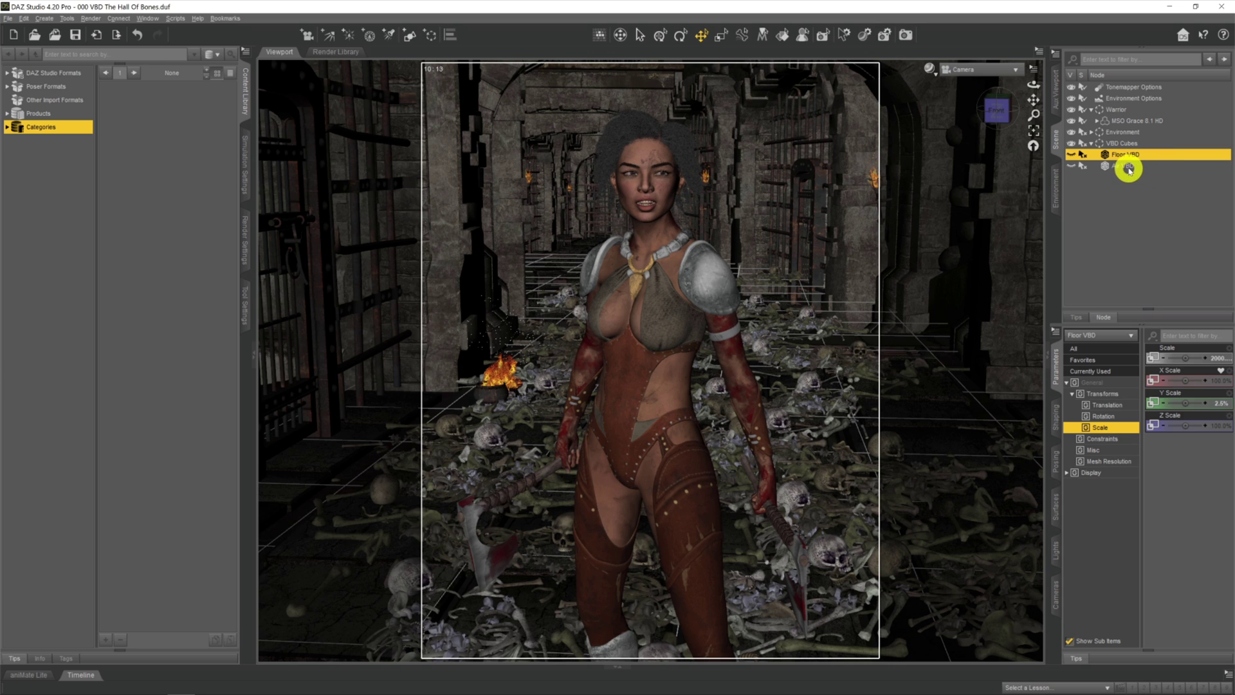
click(1071, 155)
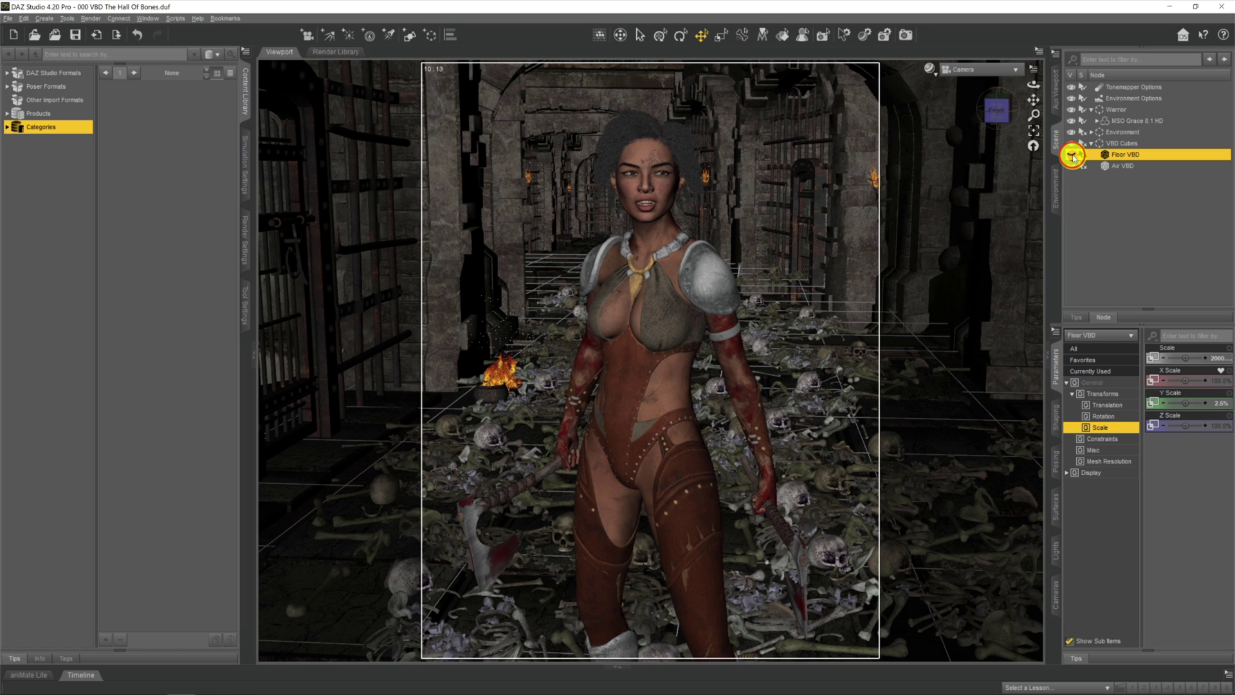
click(1072, 155)
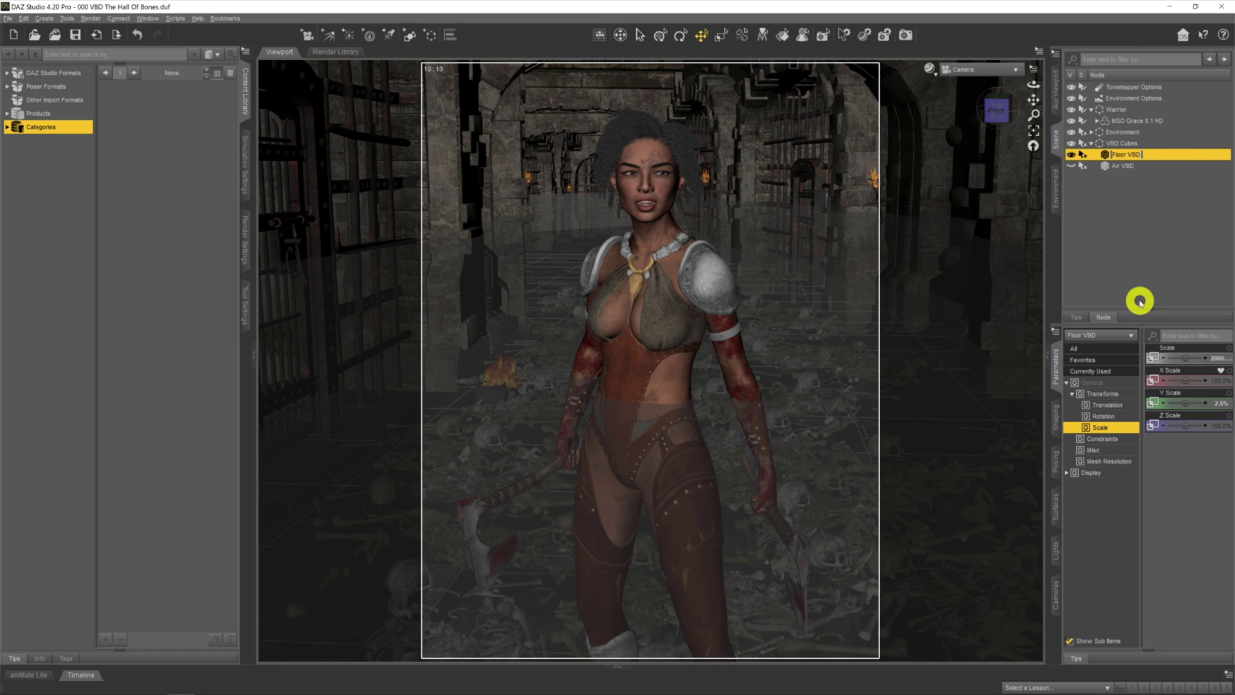
- Inspect the Floor VBD cube's overall Scale value without changing it, and clear the selection
click(1208, 357)
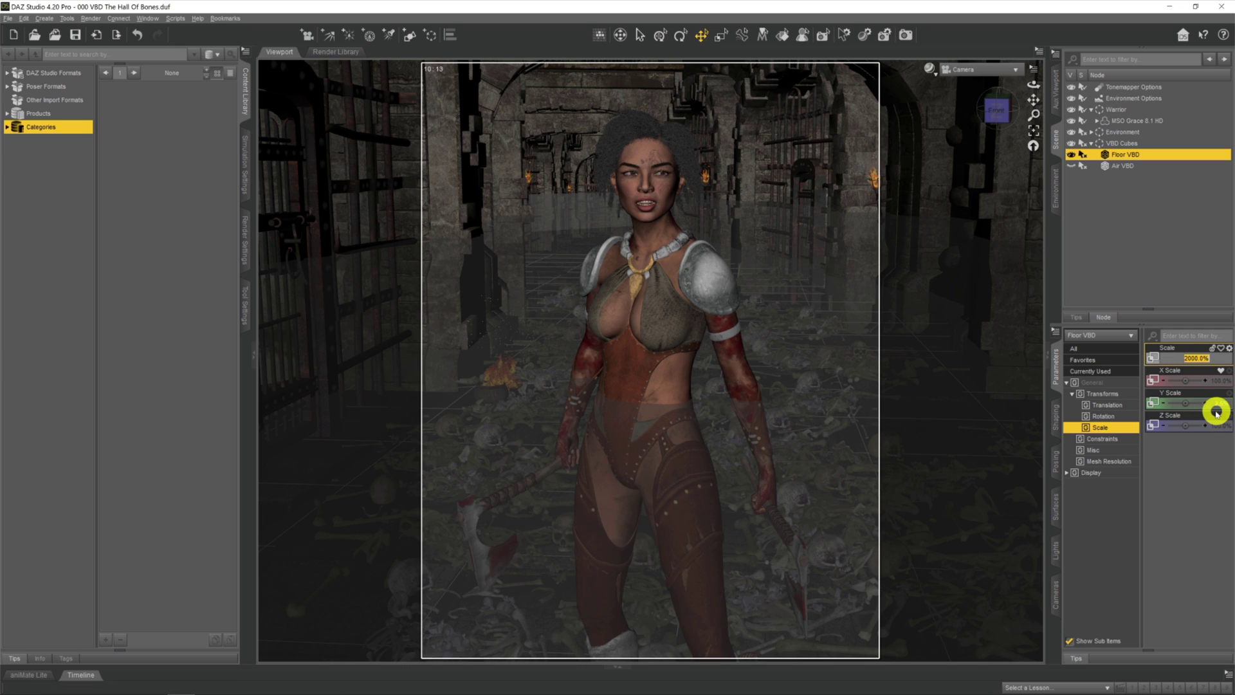
click(1186, 473)
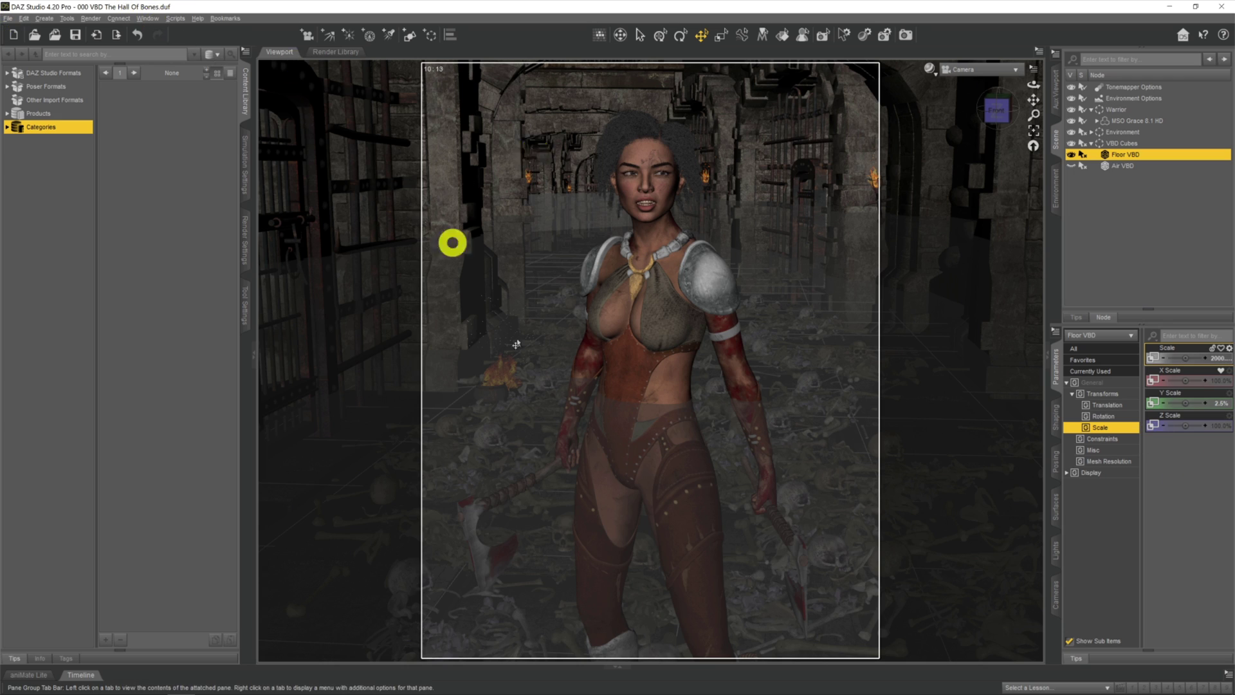
click(809, 357)
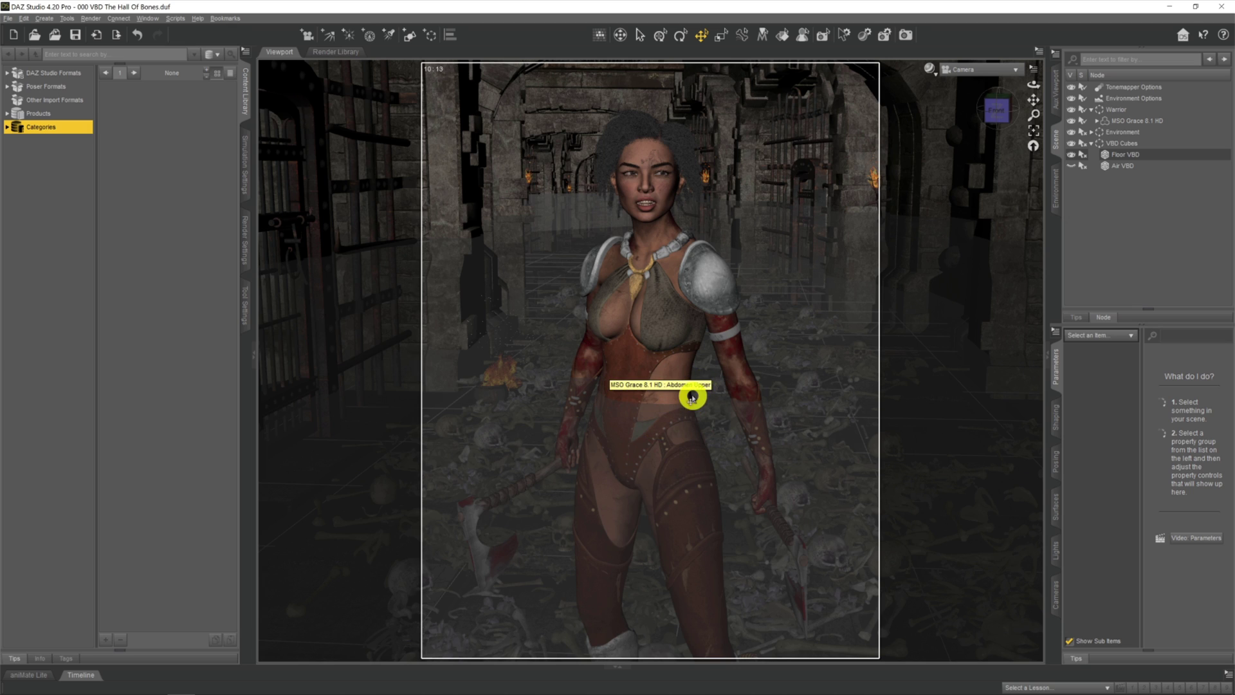
- Show the Air VBD cube with Floor VBD hidden to check its Scale, and turn Floor VBD's visibility back on
click(1120, 166)
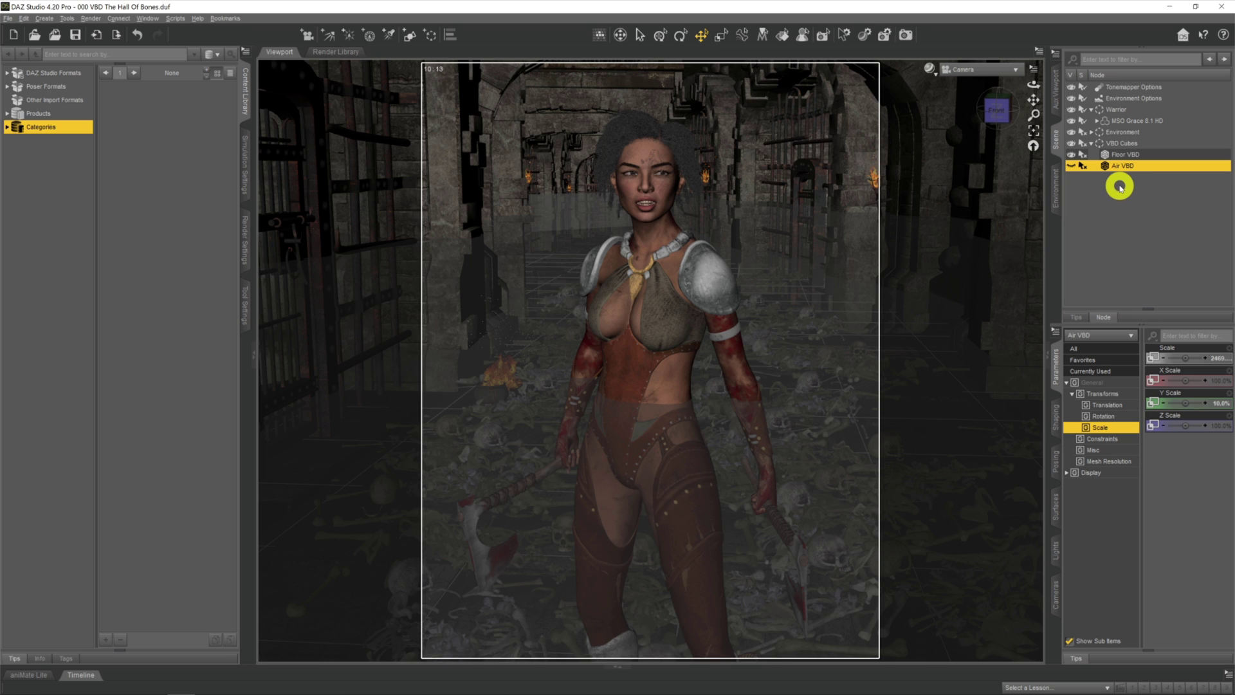
click(1071, 155)
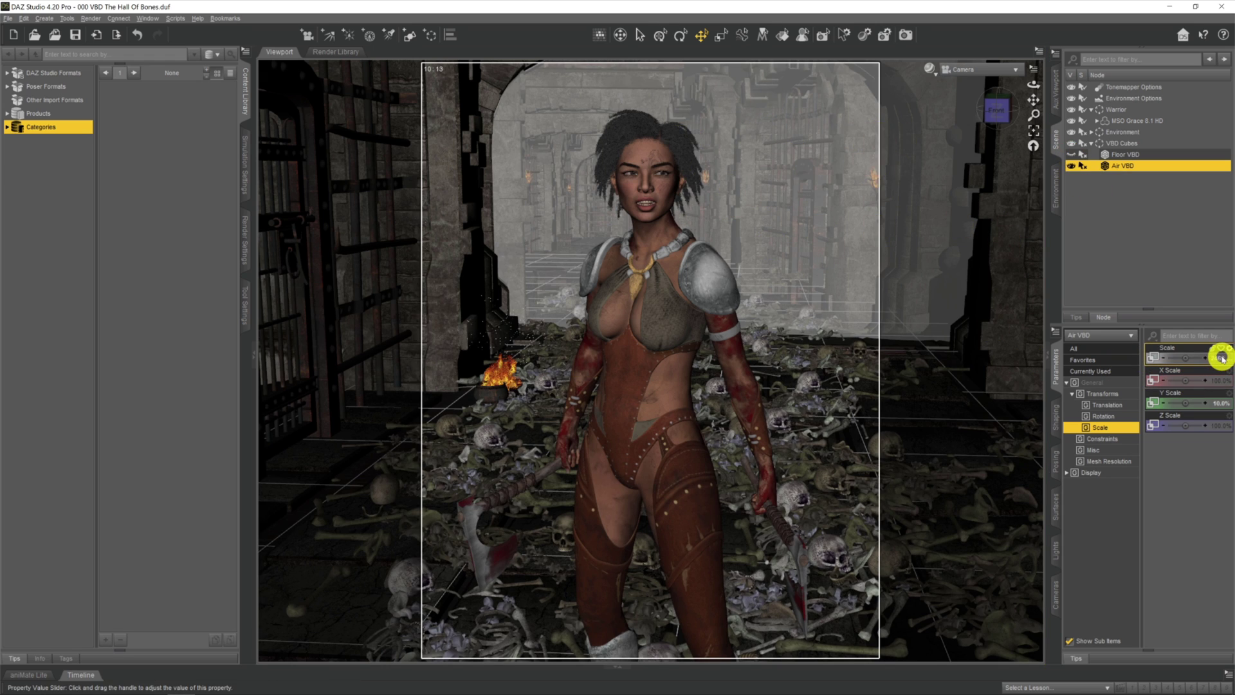
key(Return)
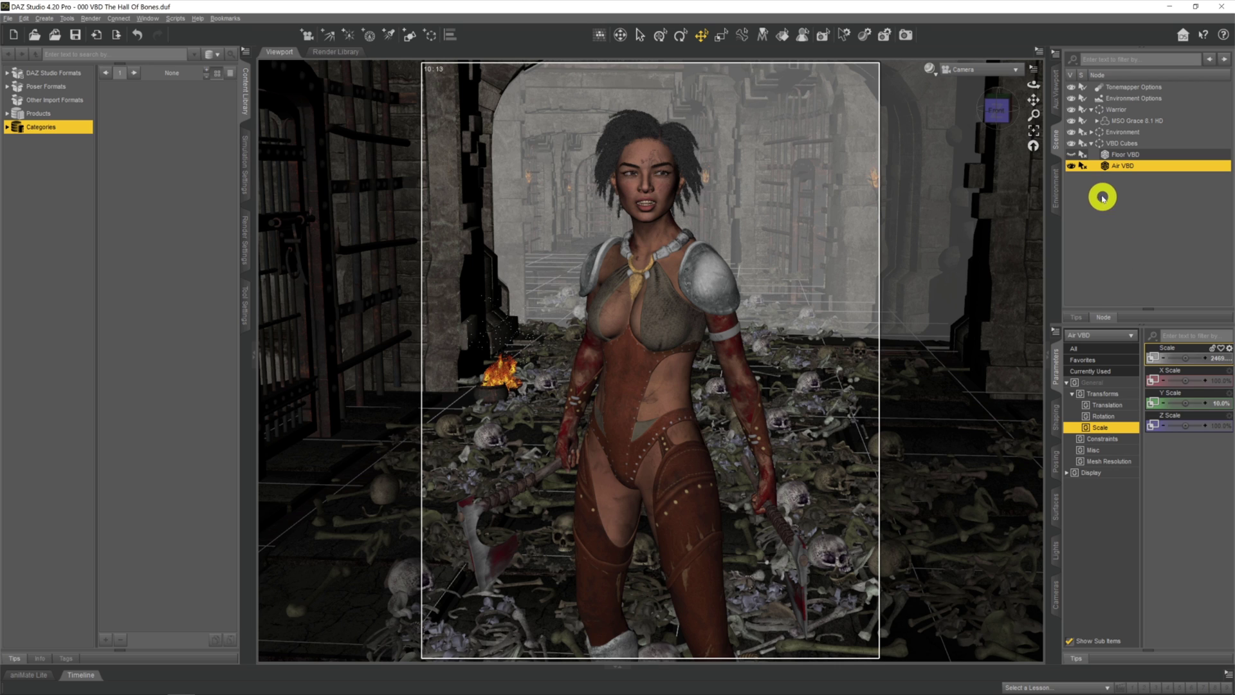
click(1071, 155)
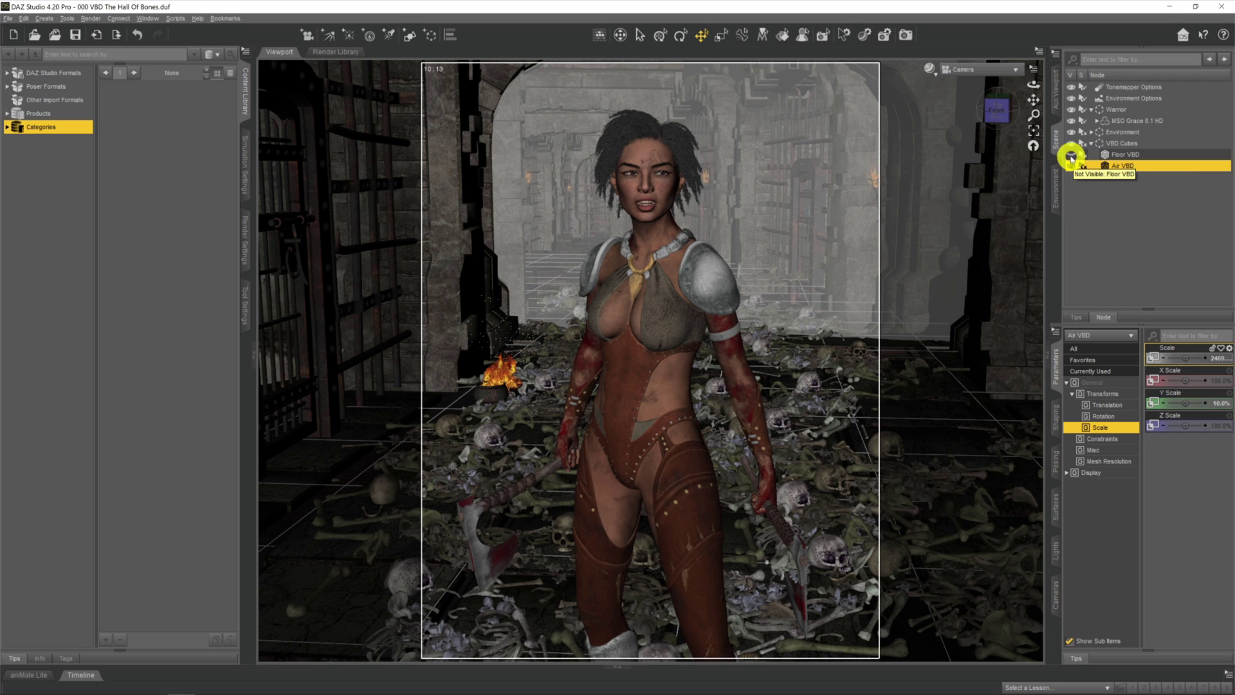